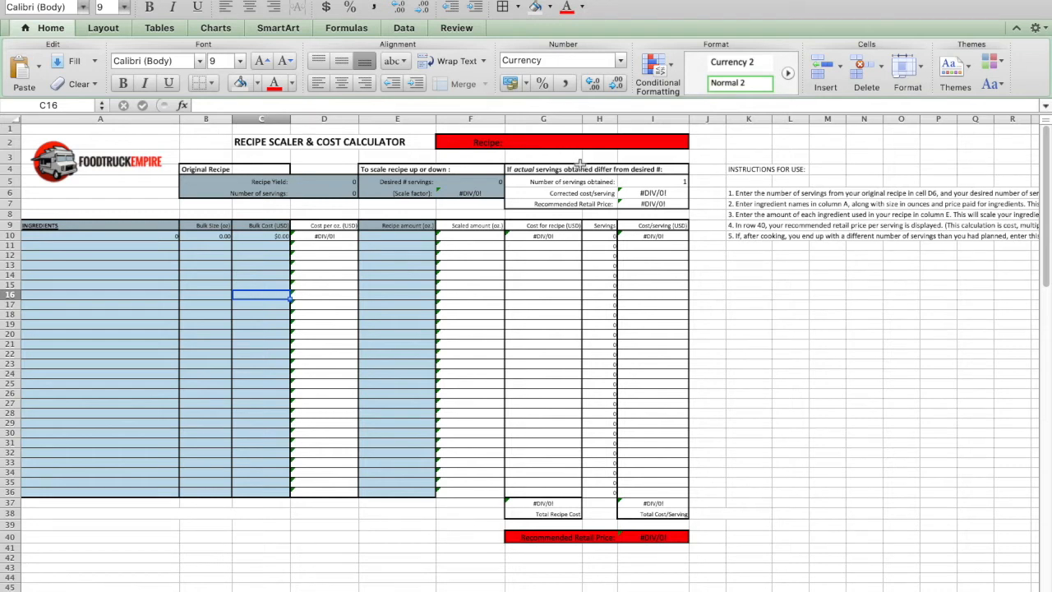
Step: Enter Clam Dip as the recipe name in the sheet's header
{"action": "left_click", "coordinate": [541, 140]}
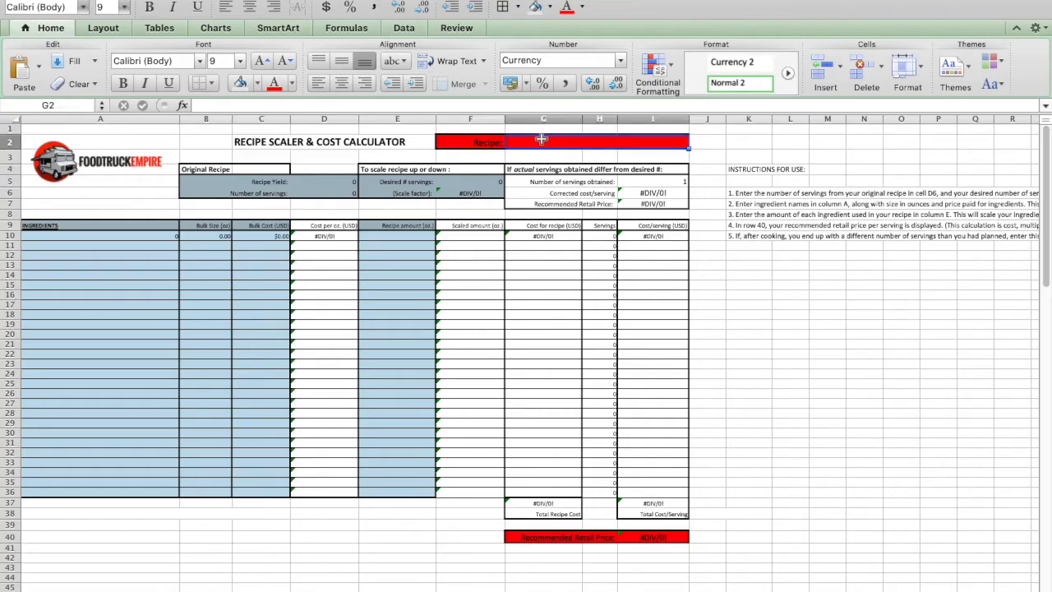
{"action": "type", "text": "Cla"}
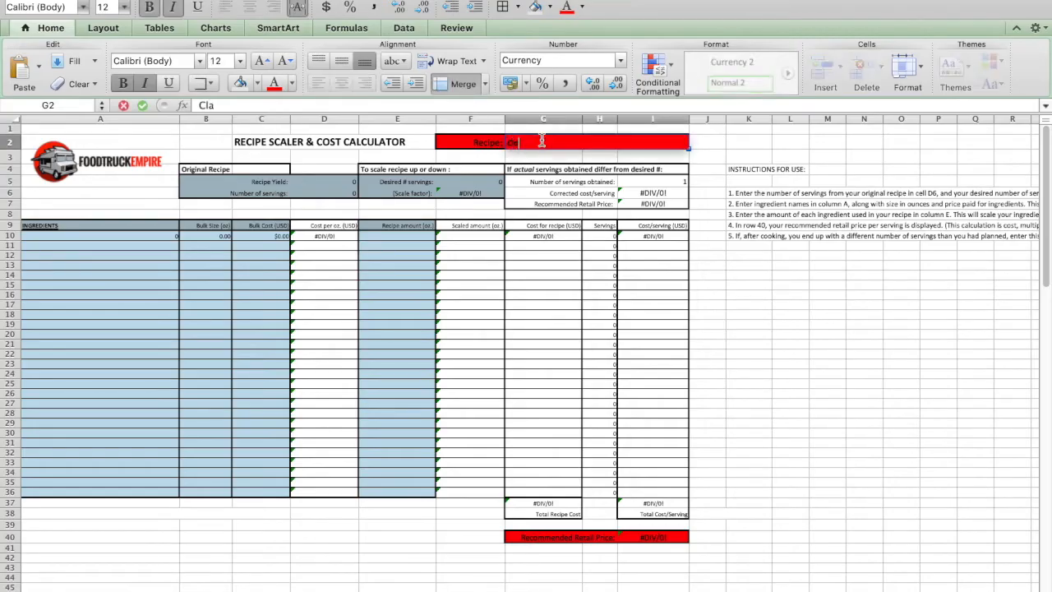
{"action": "type", "text": "m Dip"}
Step: Set the original recipe's yield to 40 and its number of servings to 6
{"action": "left_click", "coordinate": [334, 186]}
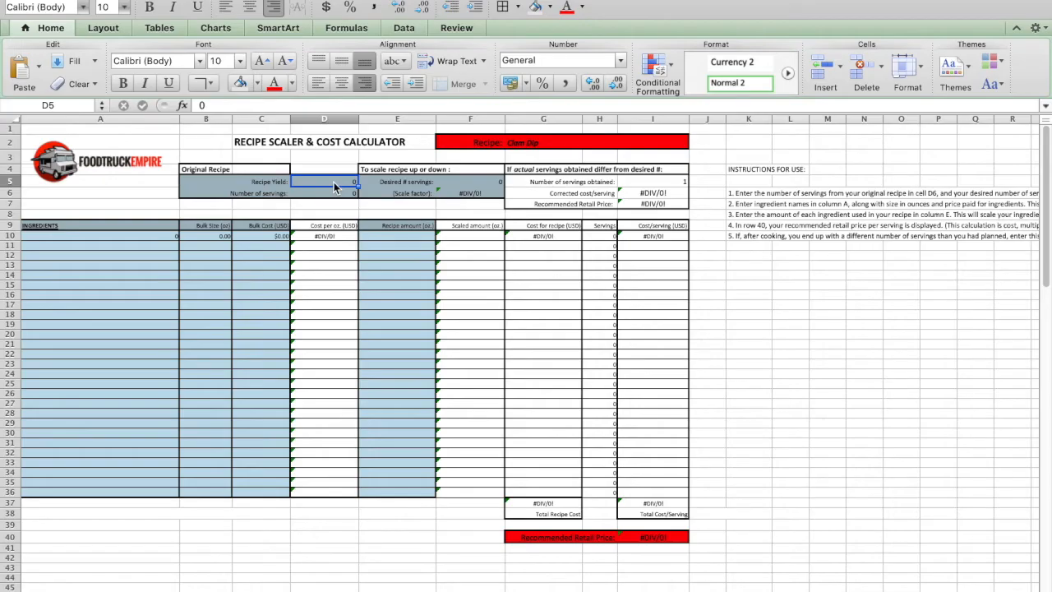
{"action": "type", "text": "40"}
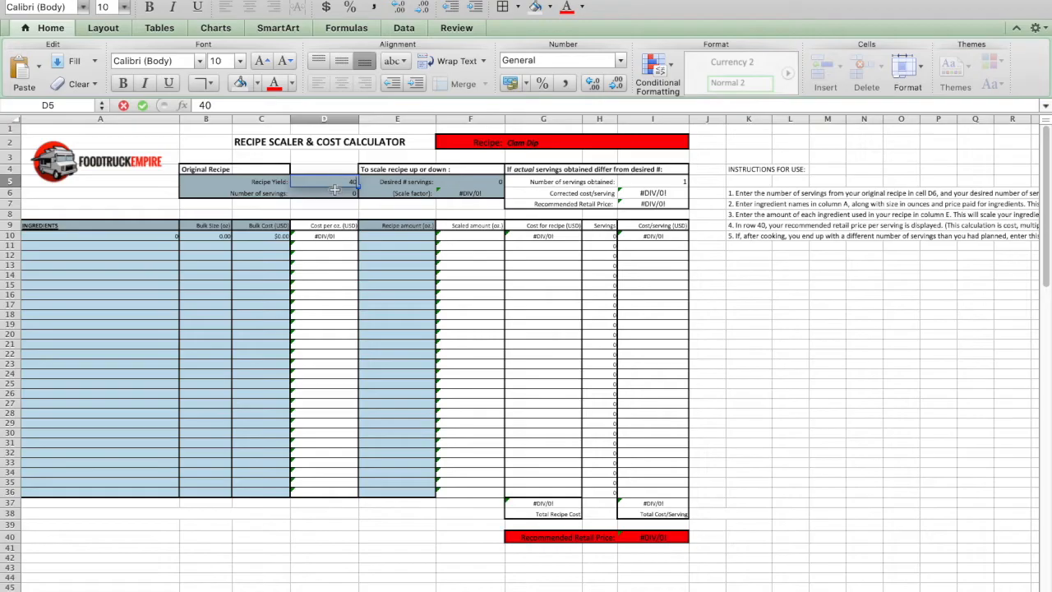
{"action": "left_click", "coordinate": [337, 193]}
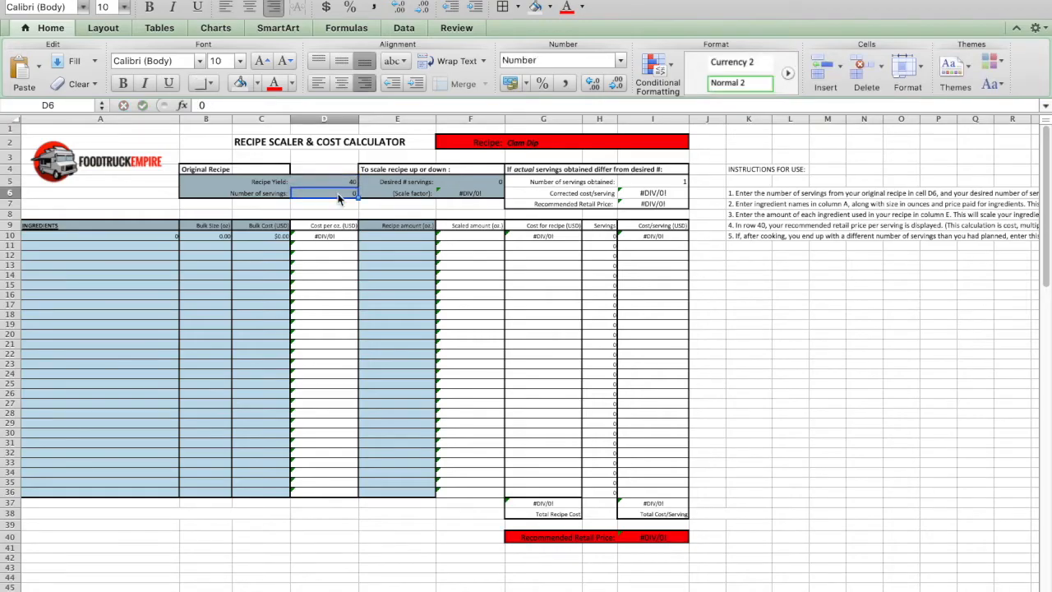
{"action": "type", "text": "6"}
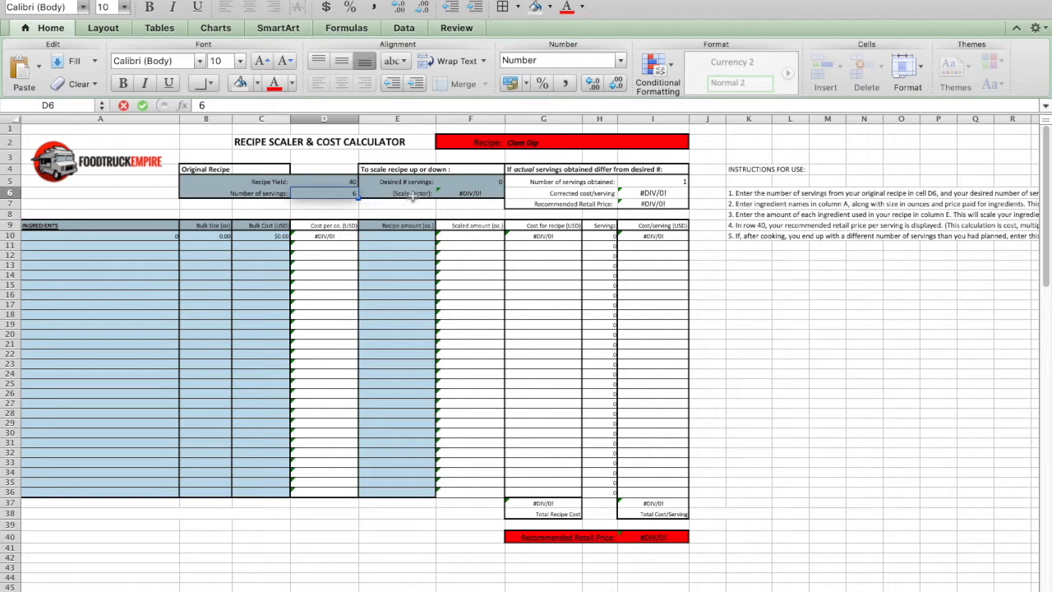
Step: Set the desired number of servings for scaling the recipe to 24
{"action": "left_click", "coordinate": [494, 184]}
{"action": "type", "text": "24"}
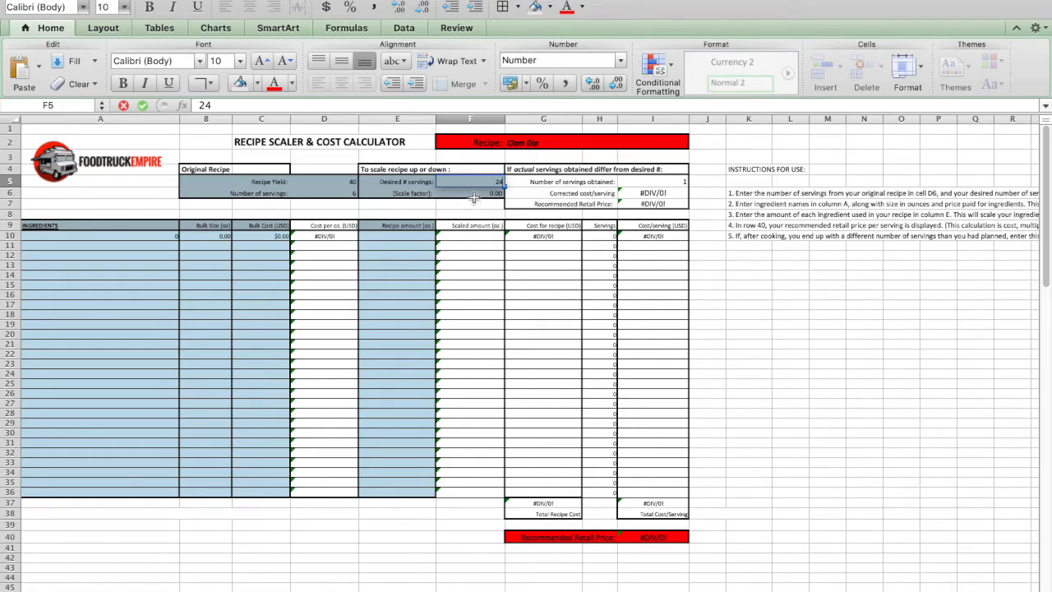
{"action": "left_click", "coordinate": [474, 195]}
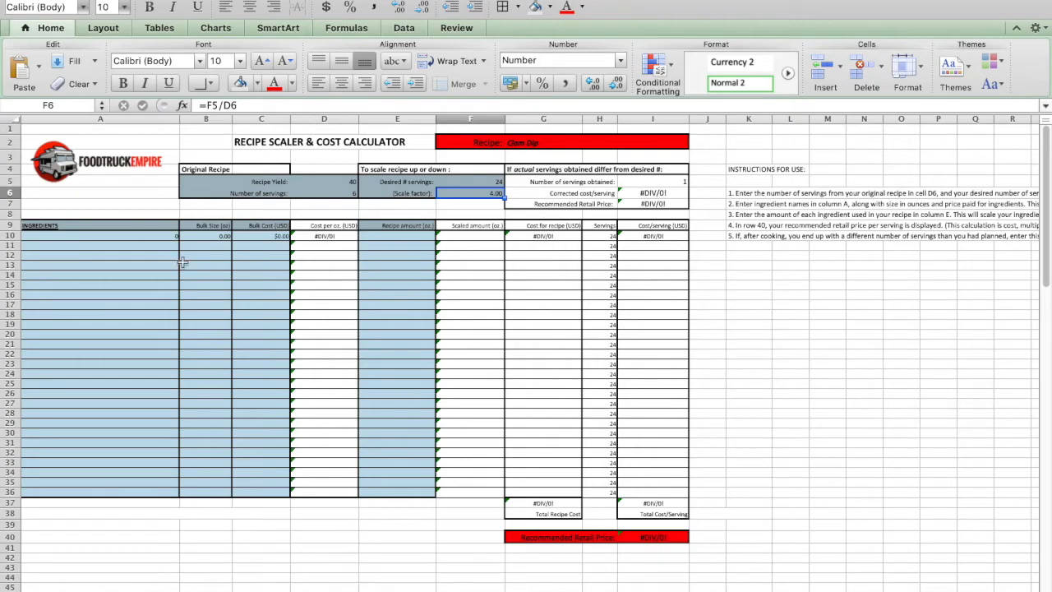
Step: Fill the first ingredient row with Cream Cheese, bulk size 32 oz, bulk cost $3.64 and recipe amount 32 oz
{"action": "left_click", "coordinate": [98, 236]}
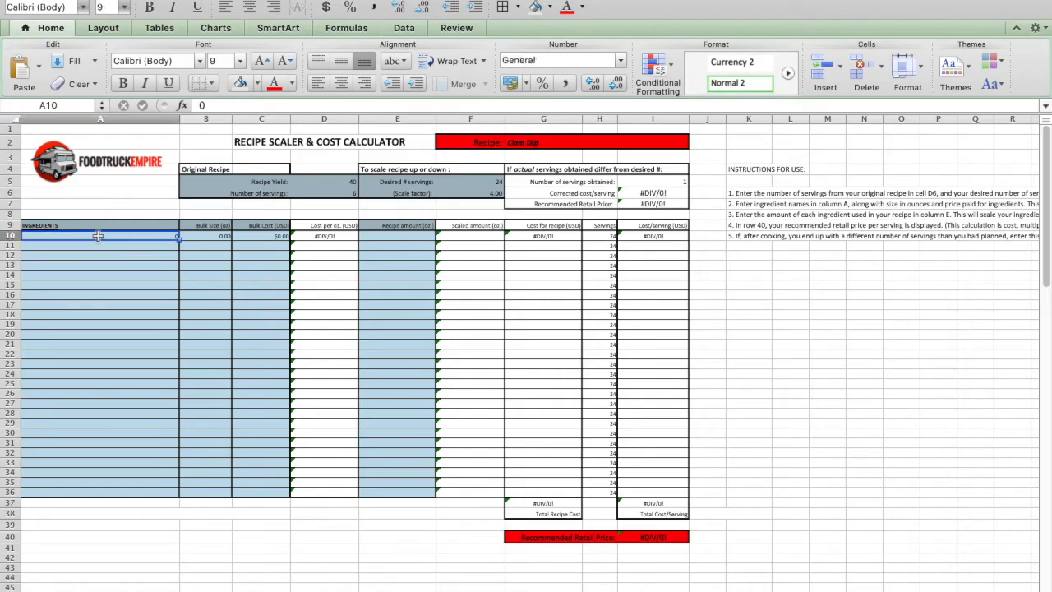
{"action": "type", "text": "Cream Cheese"}
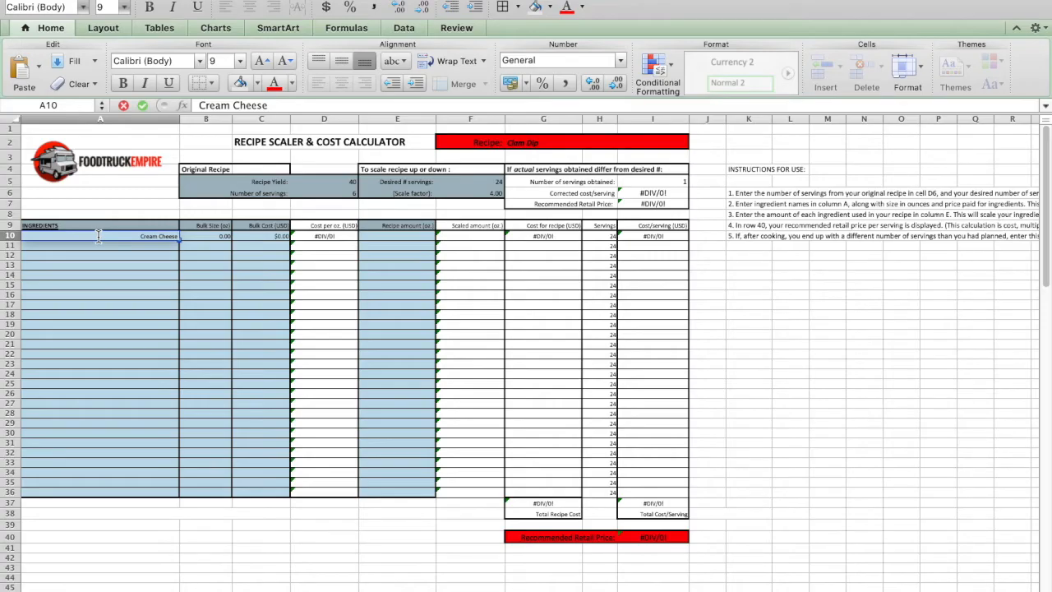
{"action": "key", "text": "Tab"}
{"action": "type", "text": "3"}
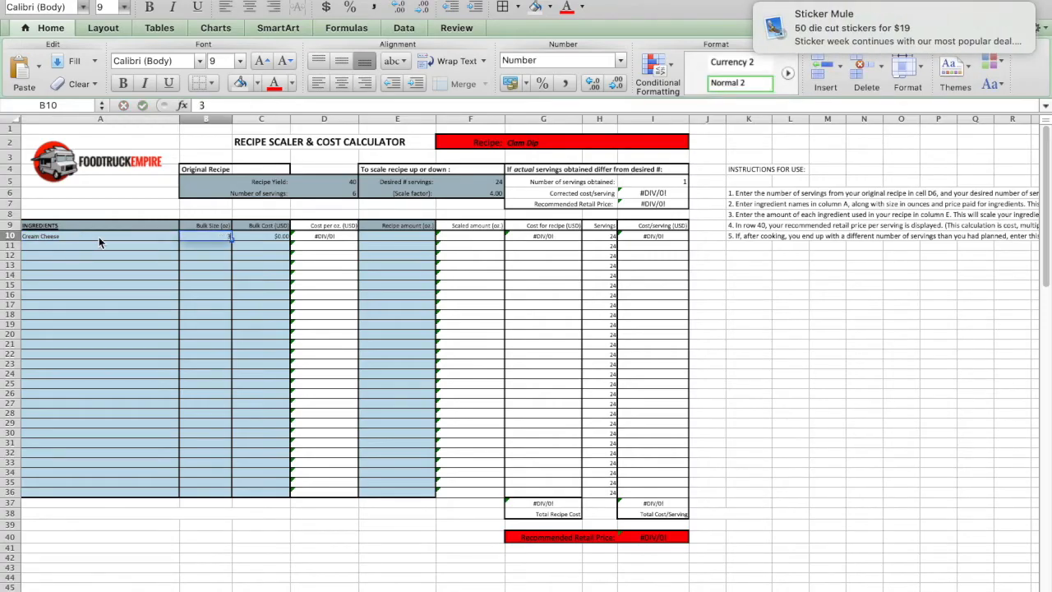
{"action": "type", "text": "2"}
{"action": "key", "text": "Tab"}
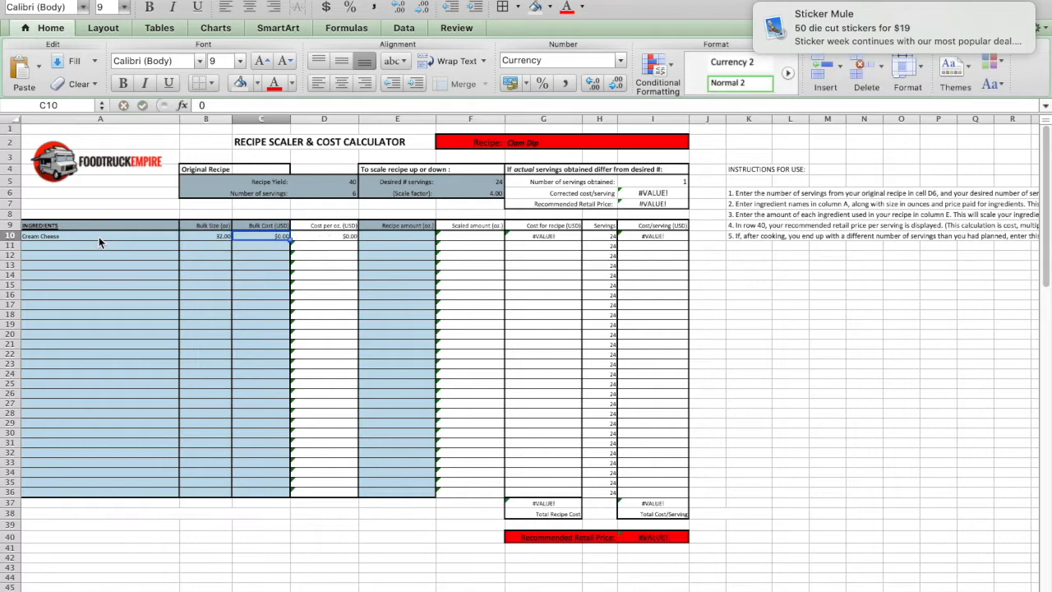
{"action": "type", "text": "3.64"}
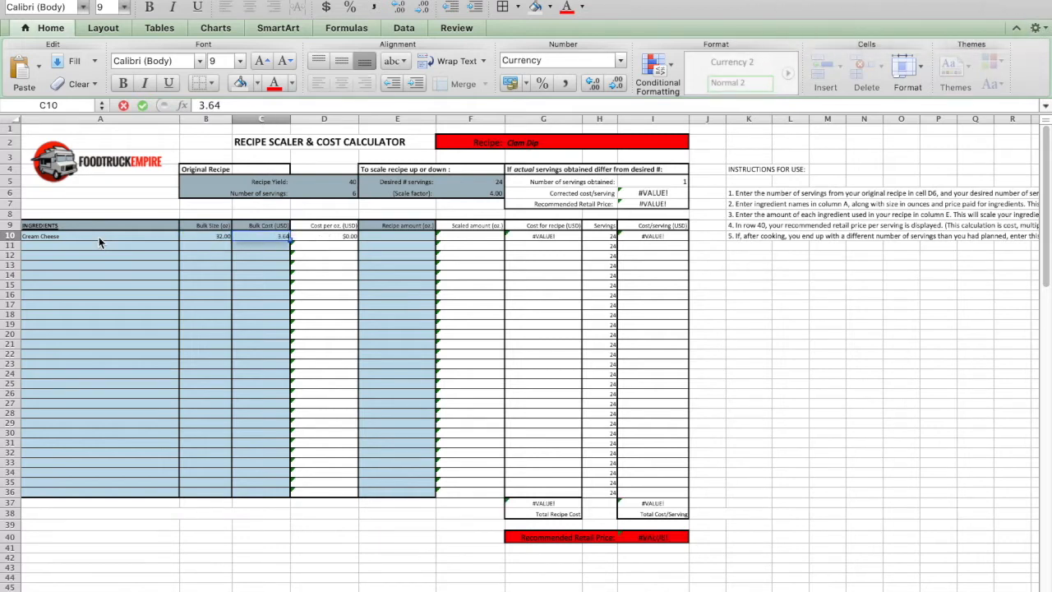
{"action": "key", "text": "Tab"}
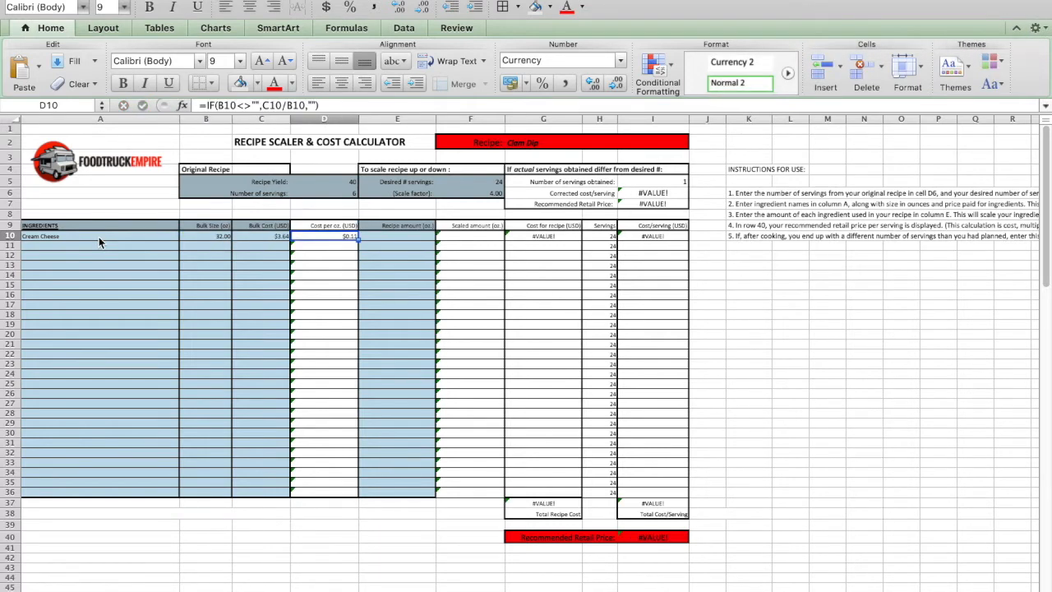
{"action": "left_click", "coordinate": [413, 237]}
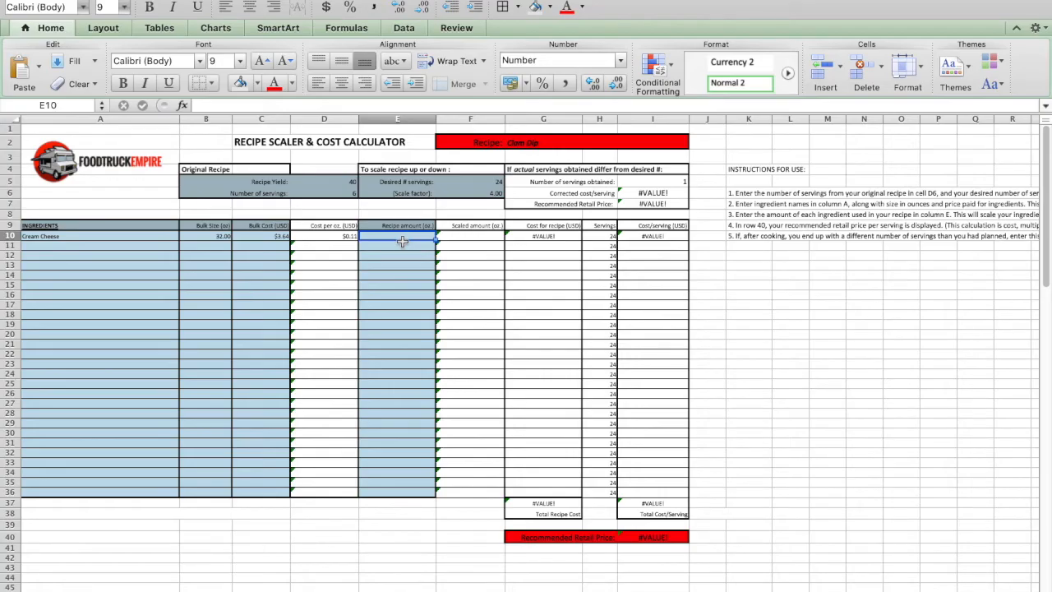
{"action": "type", "text": "32"}
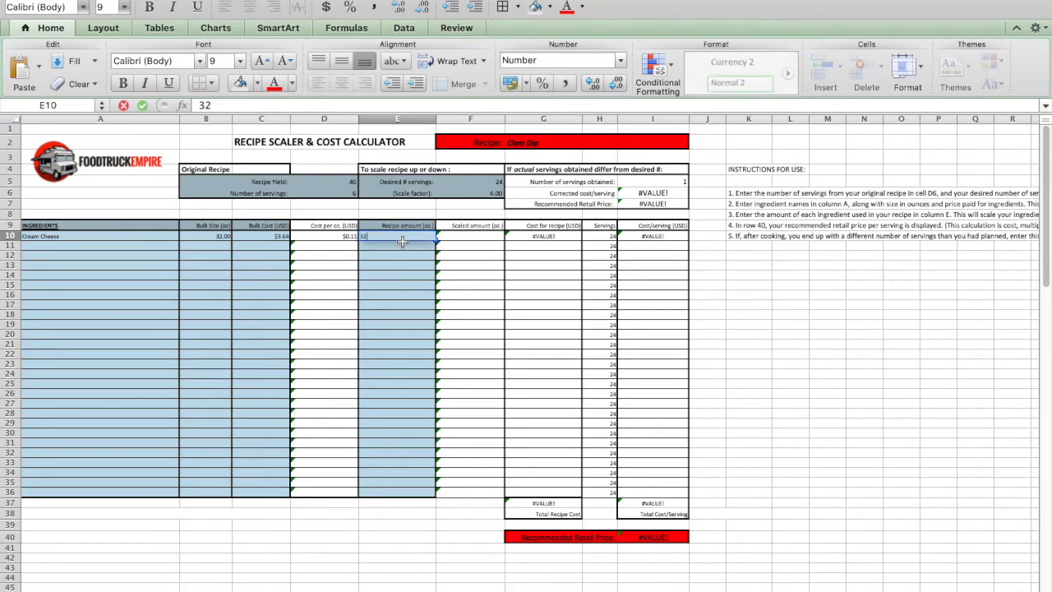
{"action": "left_click", "coordinate": [456, 251]}
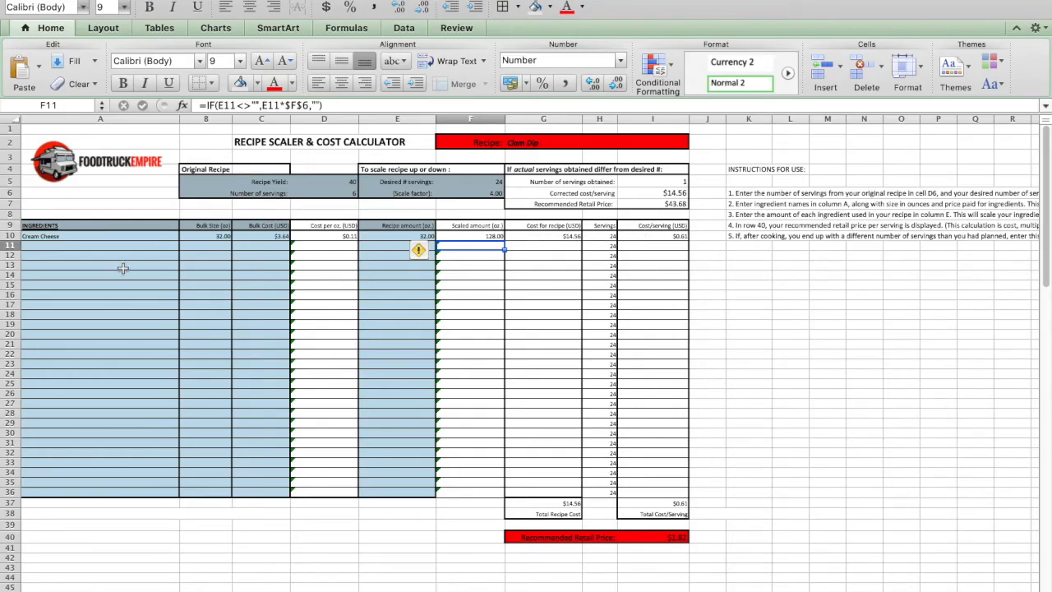
Step: Fill the second ingredient row with Canned Clams, bulk size 30 oz, bulk cost $3.74 and recipe amount 30 oz
{"action": "left_click", "coordinate": [53, 245]}
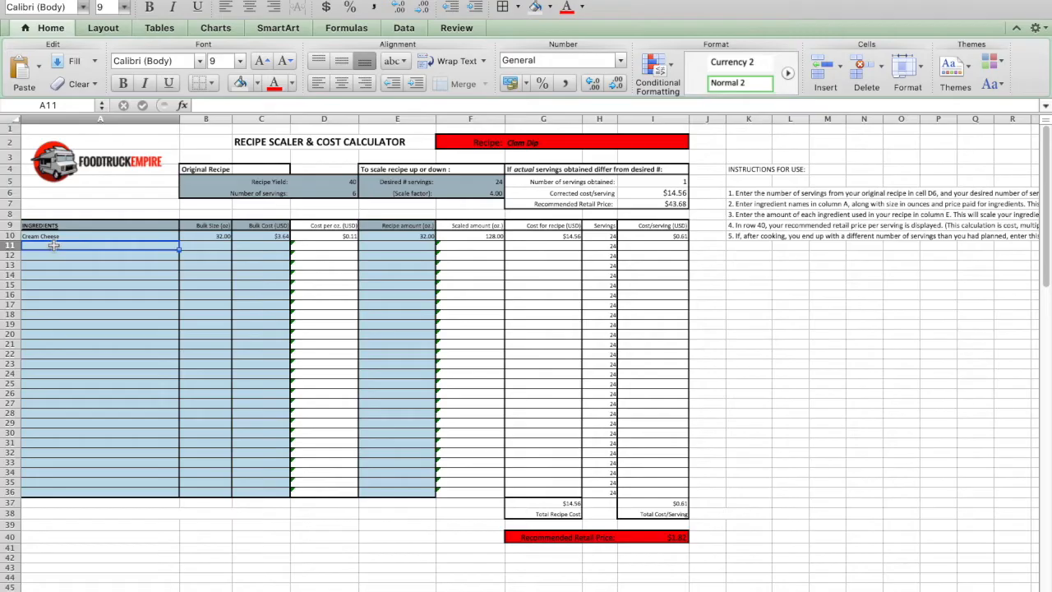
{"action": "type", "text": "Canned Clams"}
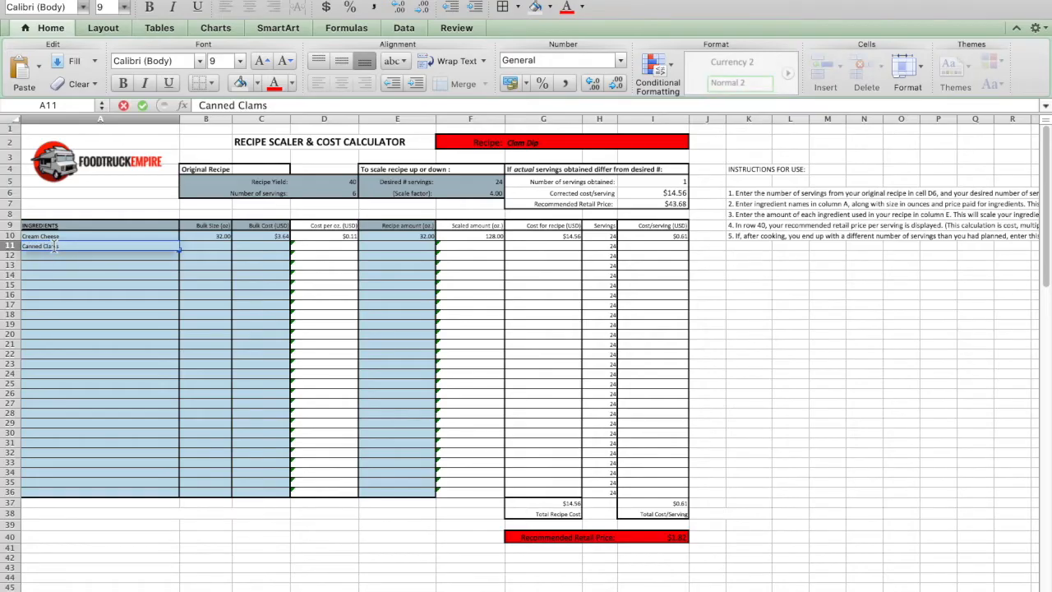
{"action": "left_click", "coordinate": [223, 249]}
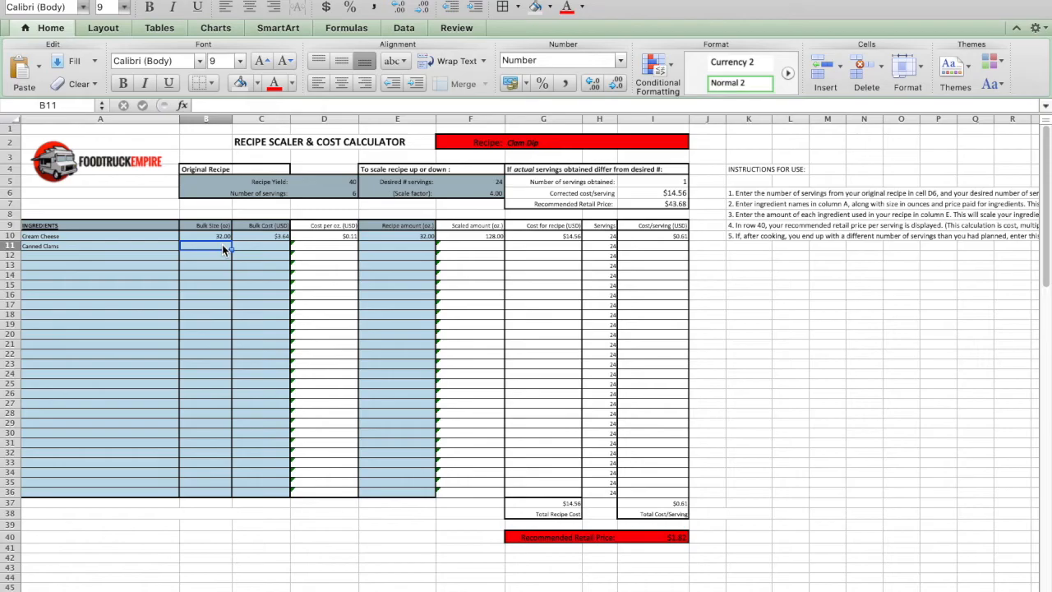
{"action": "type", "text": "30"}
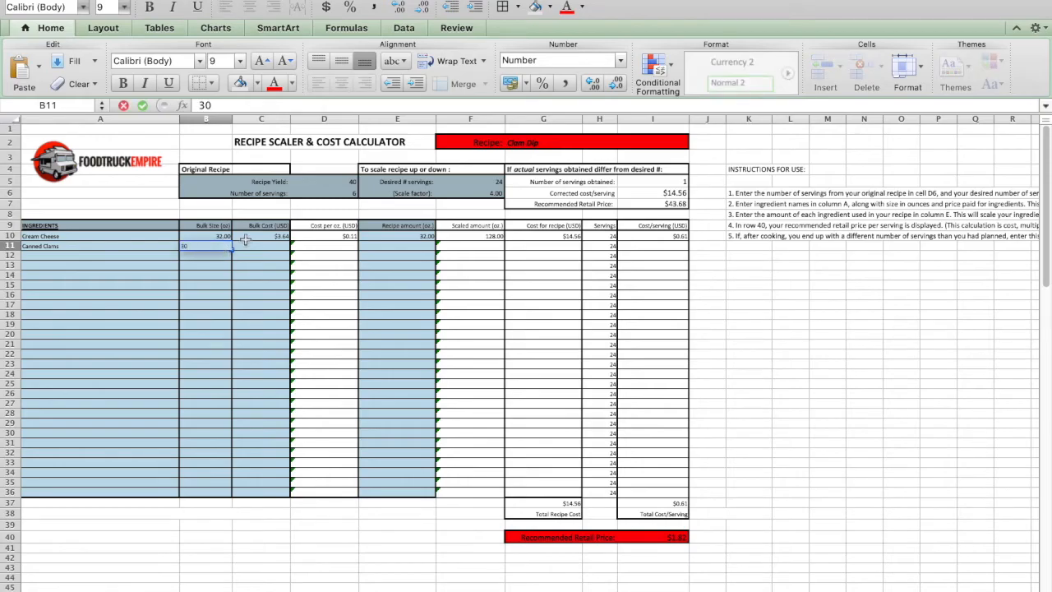
{"action": "left_click", "coordinate": [277, 247]}
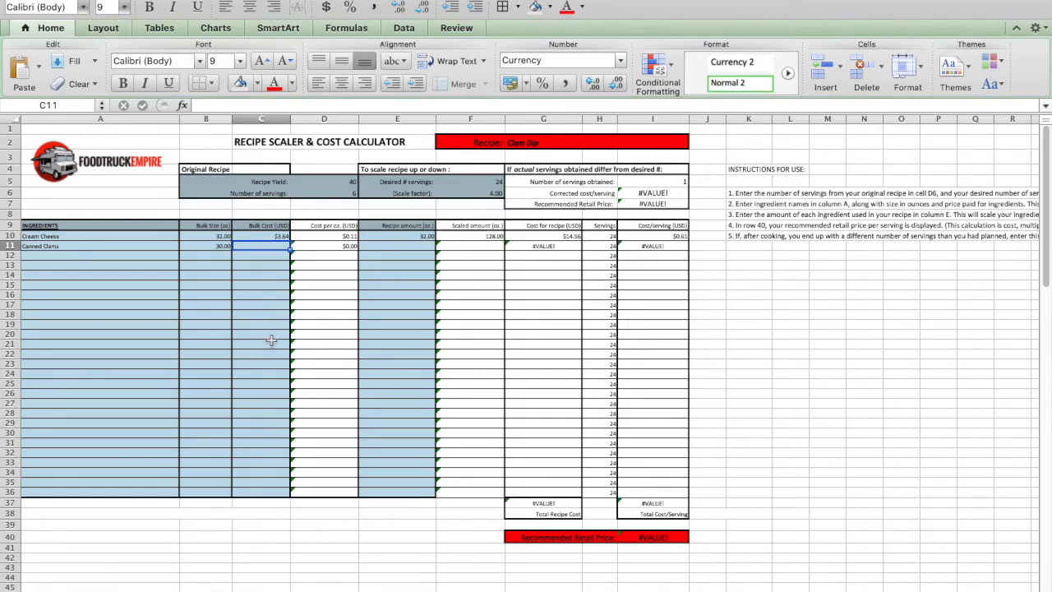
{"action": "type", "text": "3.74"}
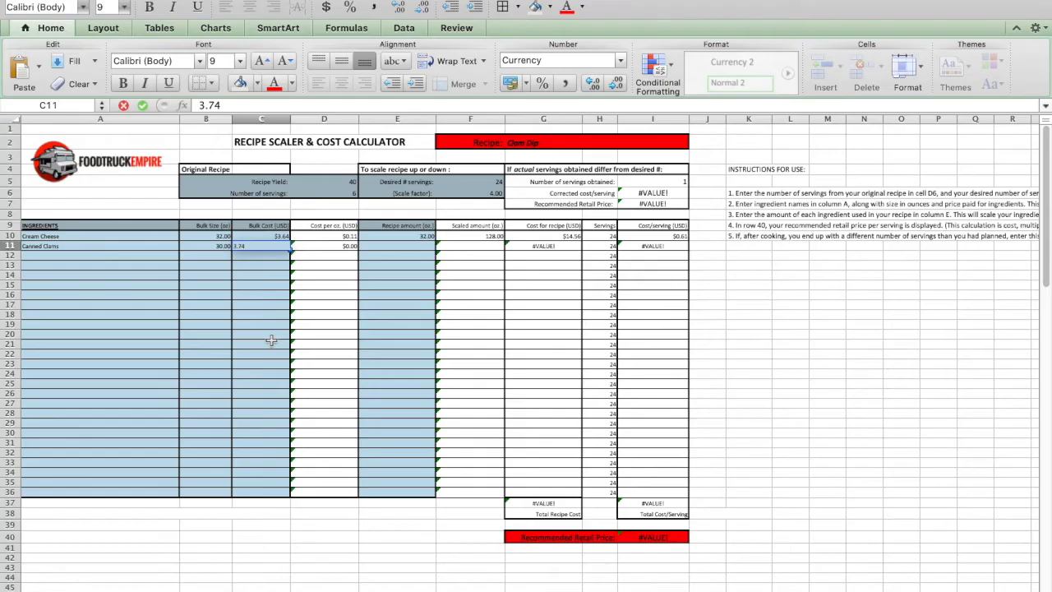
{"action": "left_click", "coordinate": [330, 248]}
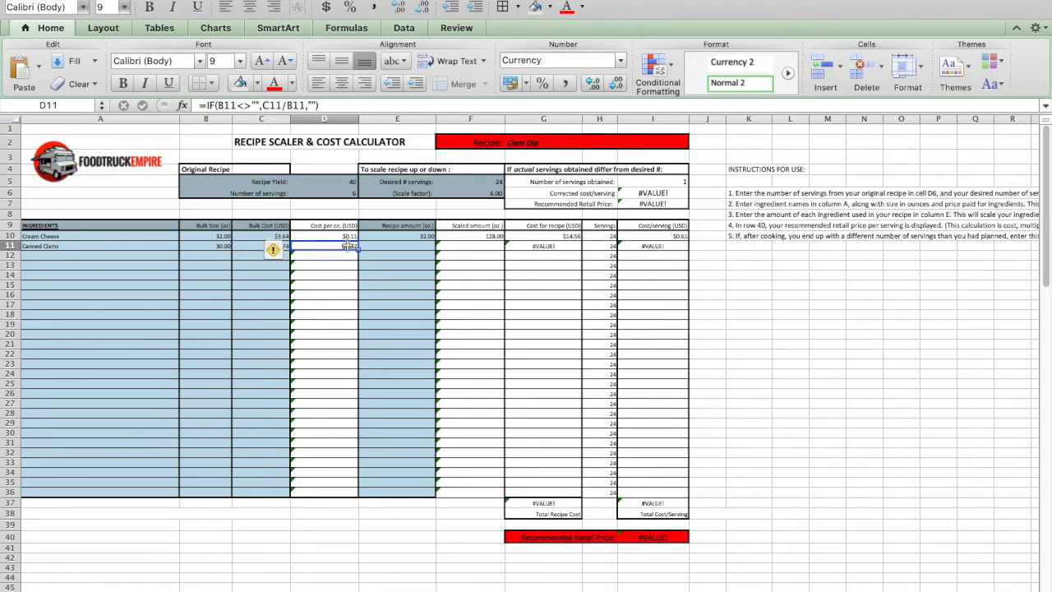
{"action": "left_click", "coordinate": [418, 247]}
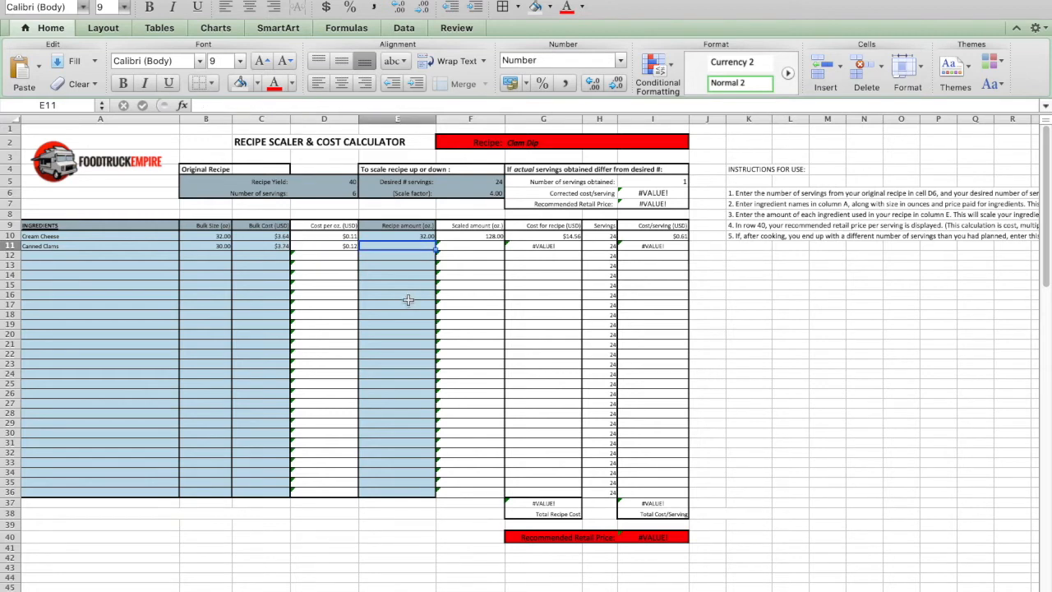
{"action": "type", "text": "30"}
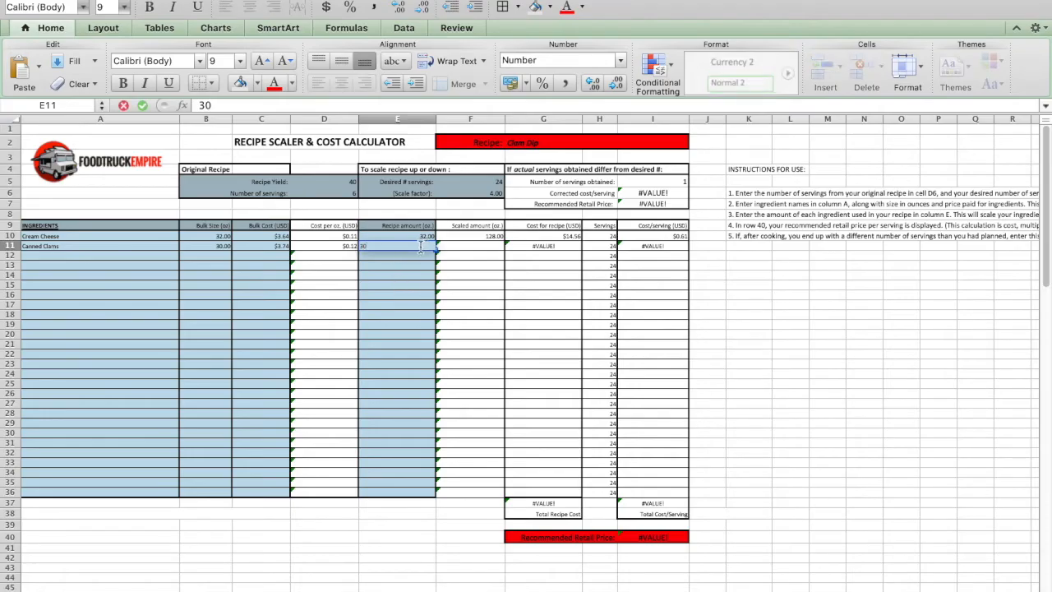
{"action": "left_click", "coordinate": [457, 249]}
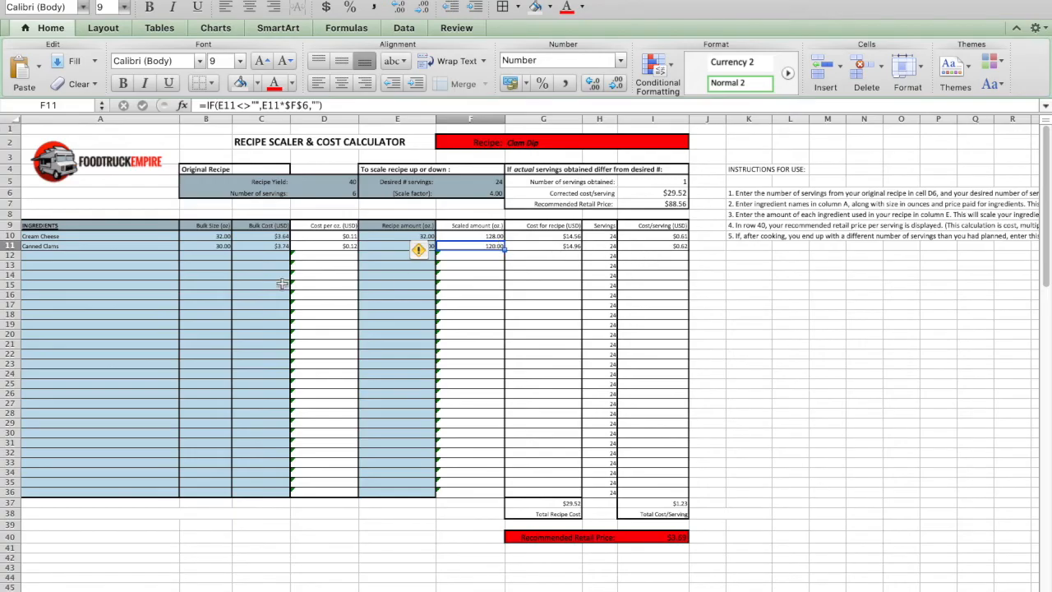
Step: Enter Parsley as the third ingredient, correcting the spelling of its name
{"action": "left_click", "coordinate": [60, 257]}
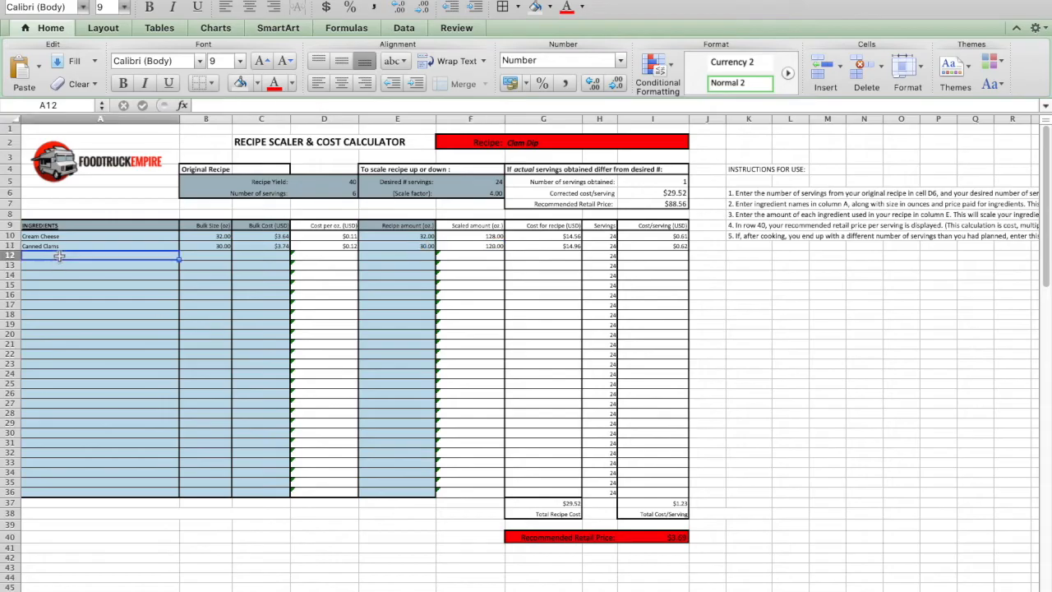
{"action": "type", "text": "Parsley"}
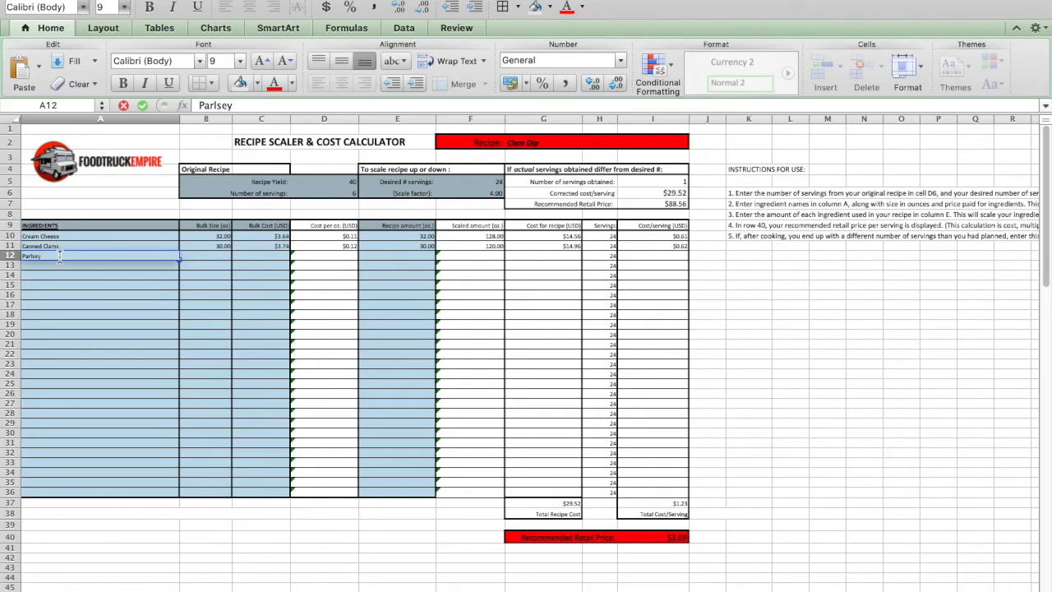
{"action": "key", "text": "Tab"}
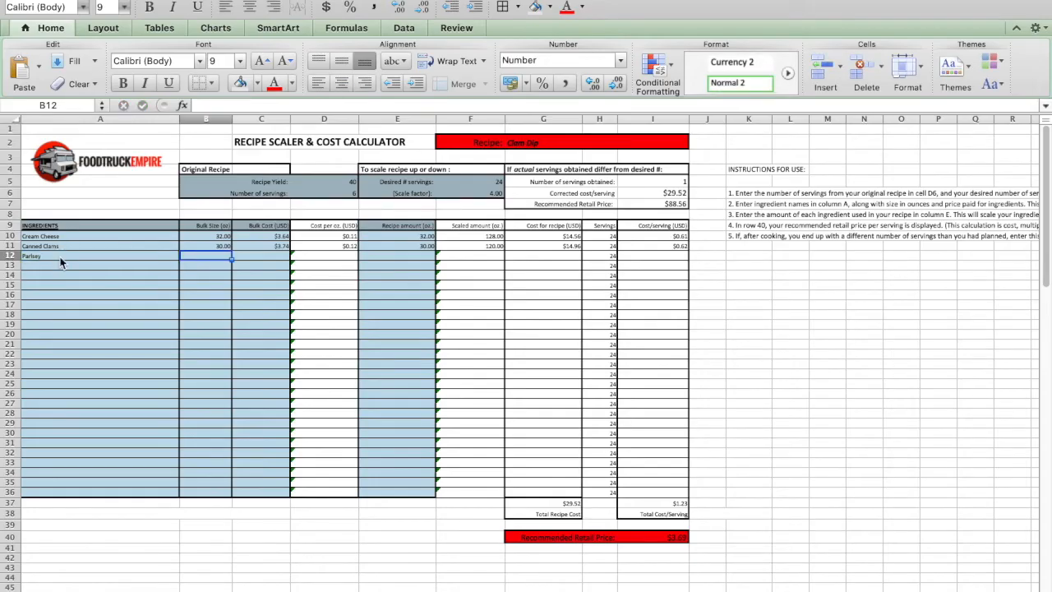
{"action": "left_click", "coordinate": [50, 256]}
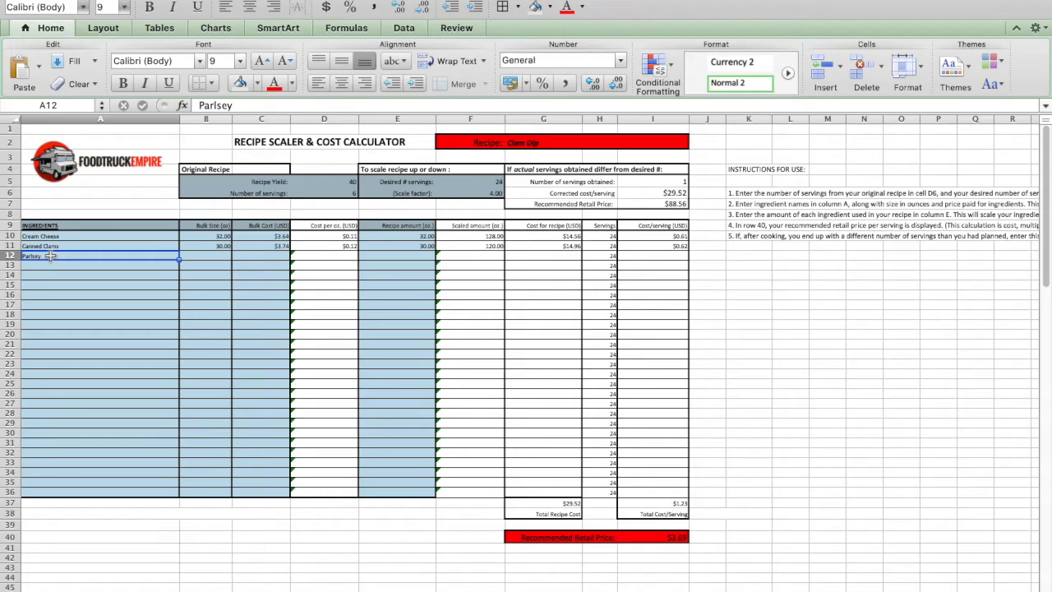
{"action": "type", "text": "Parsley"}
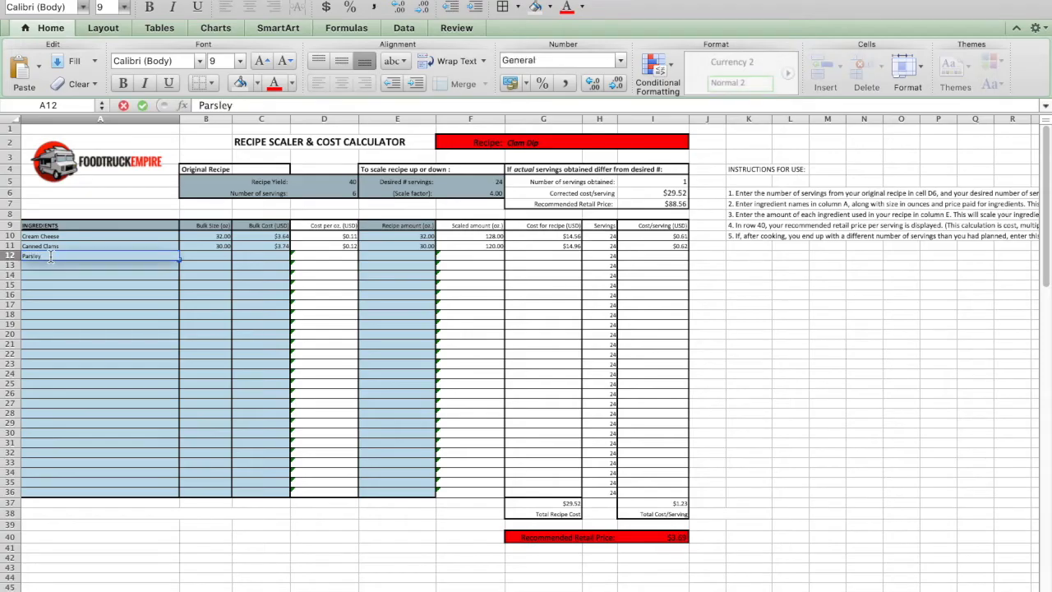
Step: Give Parsley a bulk size of 8 oz, a bulk cost of $1.26 and a recipe amount of 8 oz
{"action": "left_click", "coordinate": [212, 262]}
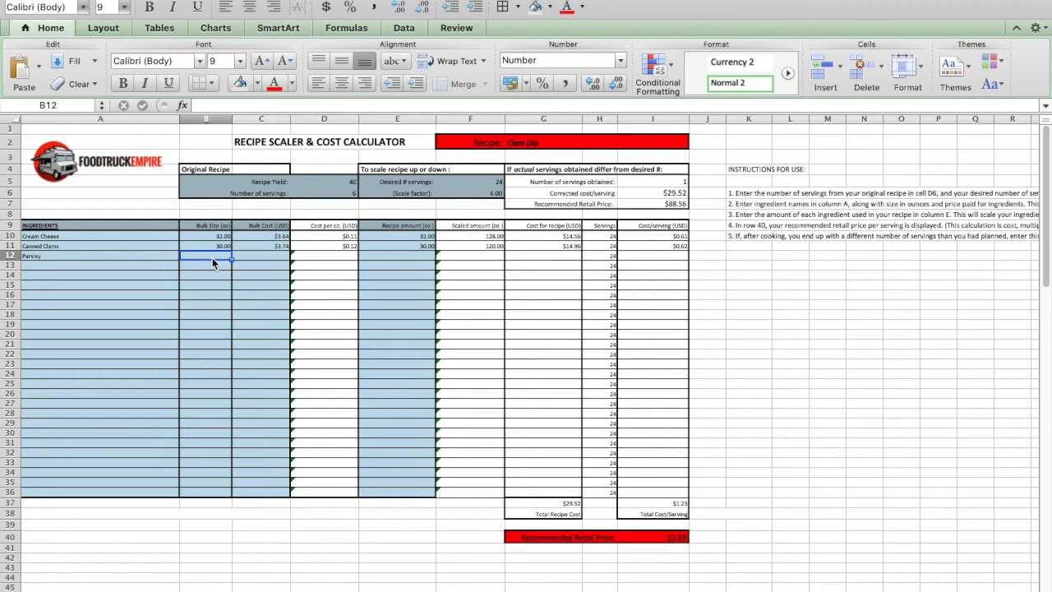
{"action": "type", "text": "8"}
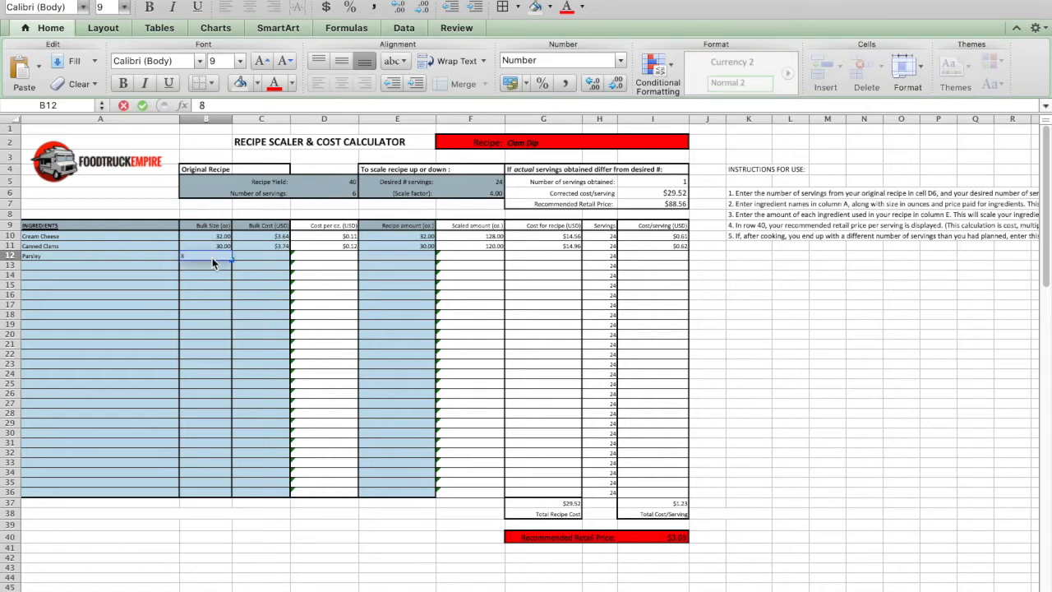
{"action": "left_click", "coordinate": [263, 257]}
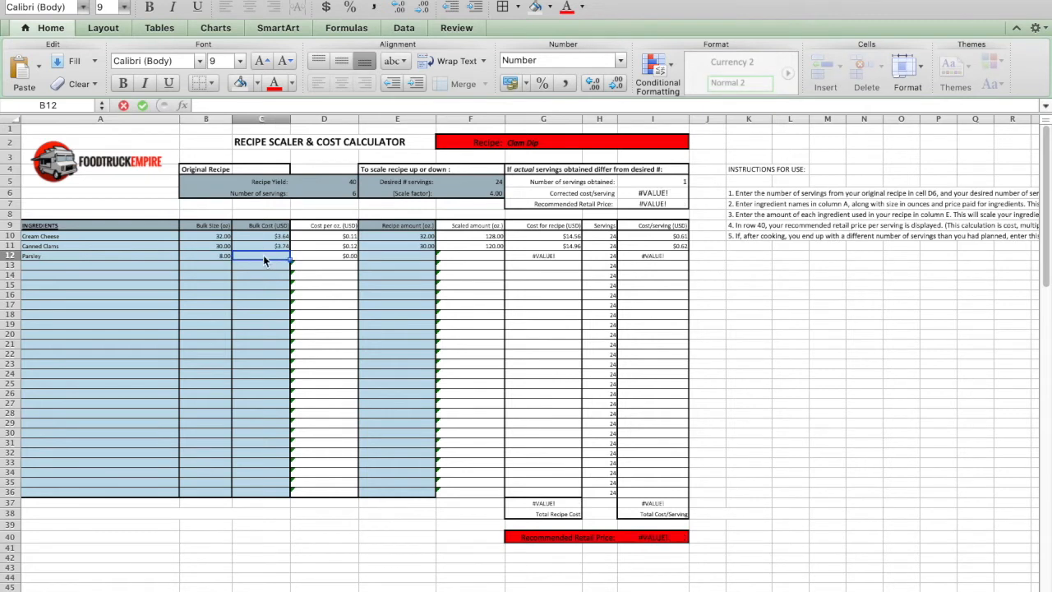
{"action": "type", "text": "1.26"}
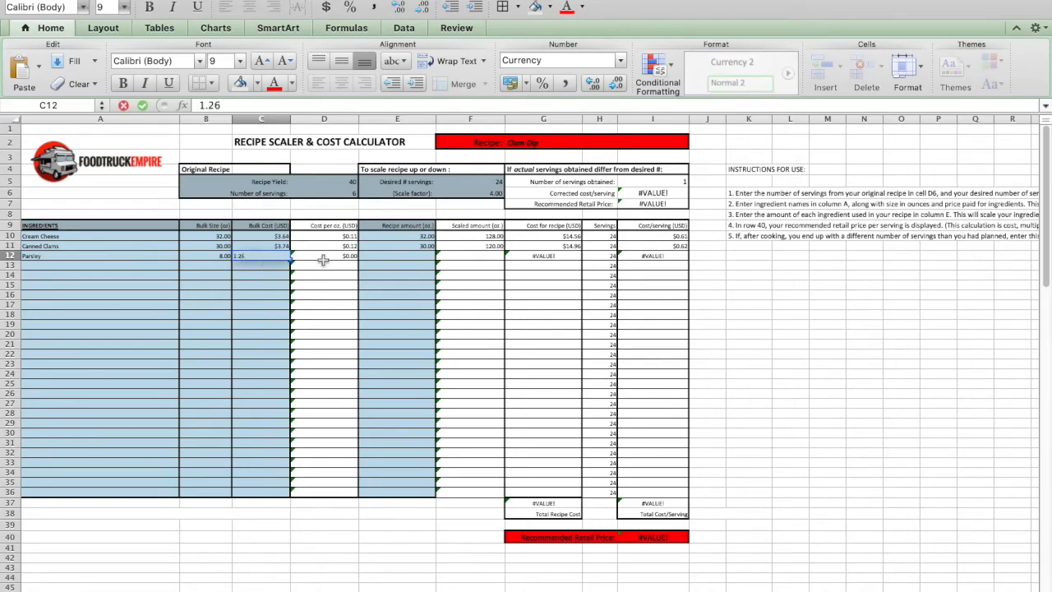
{"action": "left_click", "coordinate": [323, 259]}
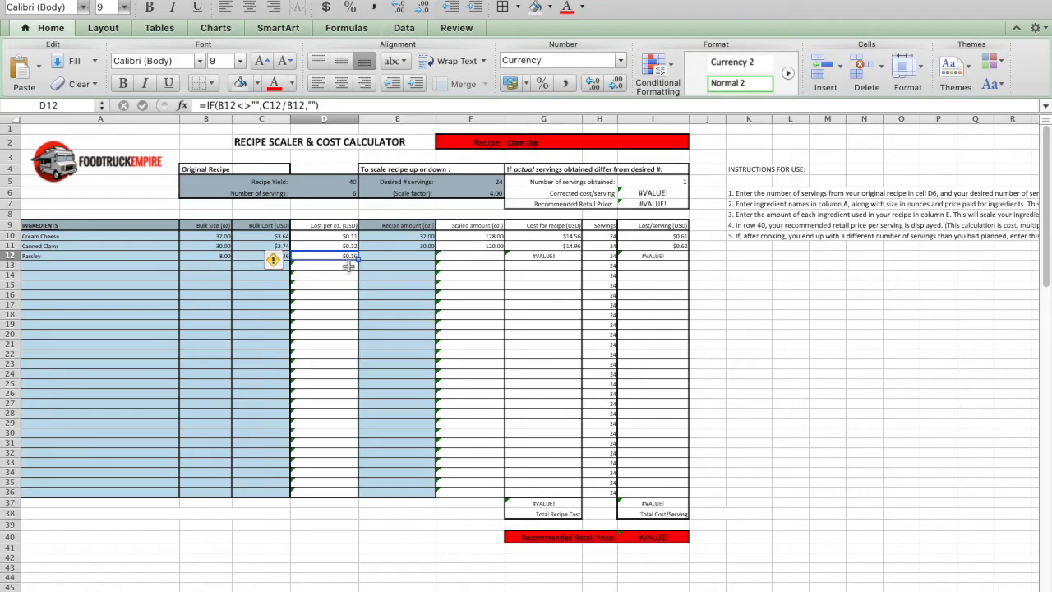
{"action": "left_click", "coordinate": [409, 257]}
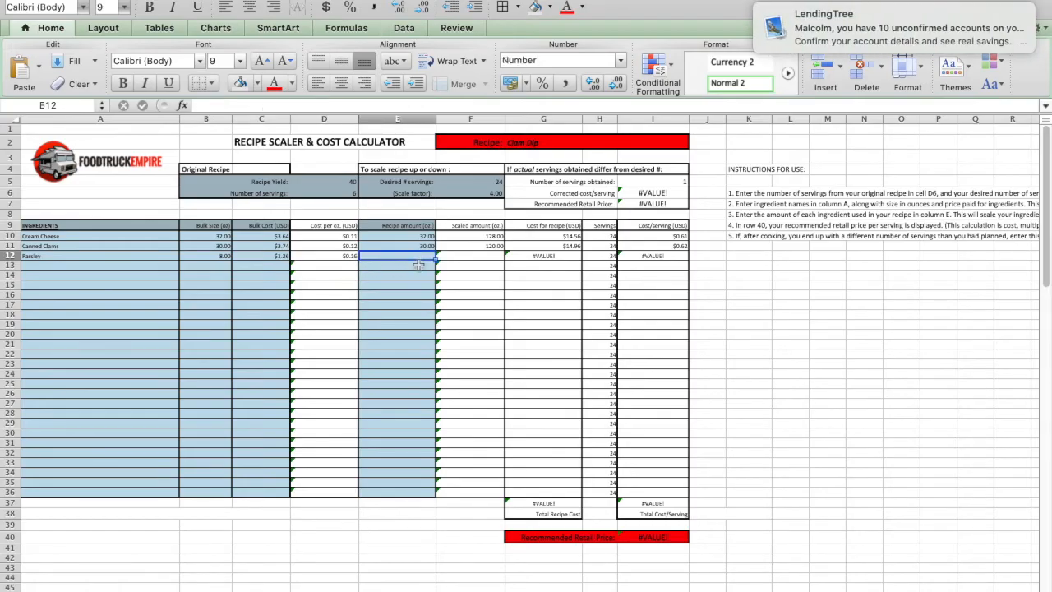
{"action": "type", "text": "8"}
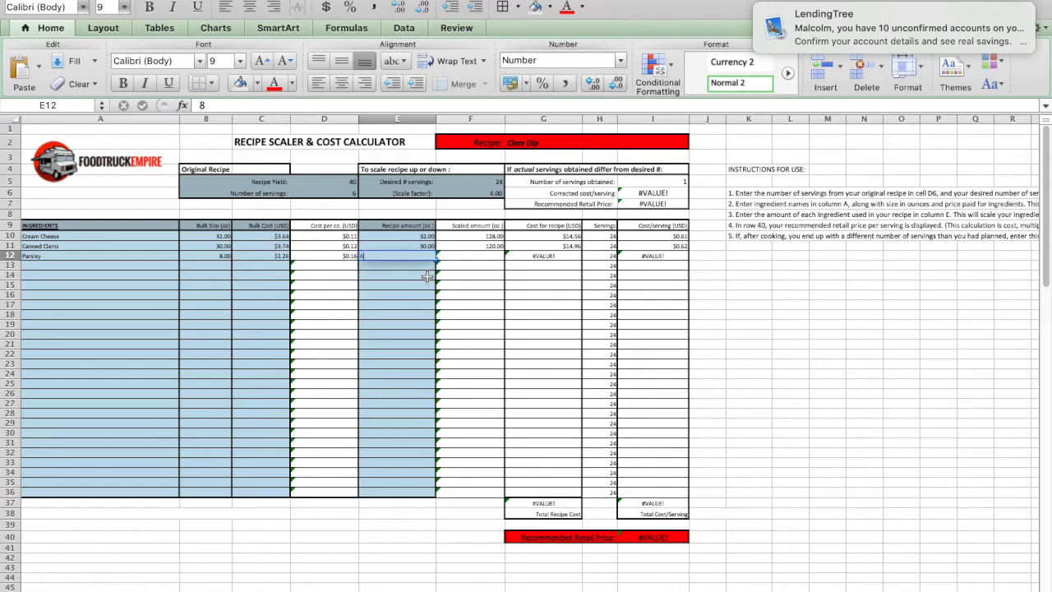
{"action": "left_click", "coordinate": [453, 261]}
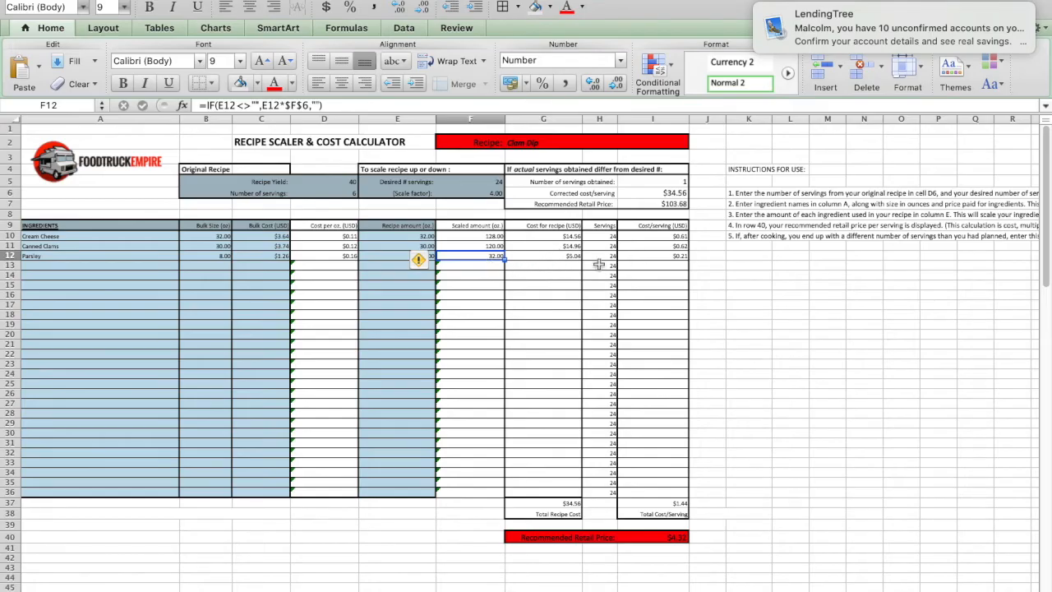
Step: Add Garlic Powder and Worcesteshire Sauce as the fourth and fifth ingredient names below Parsley
{"action": "left_click", "coordinate": [98, 266]}
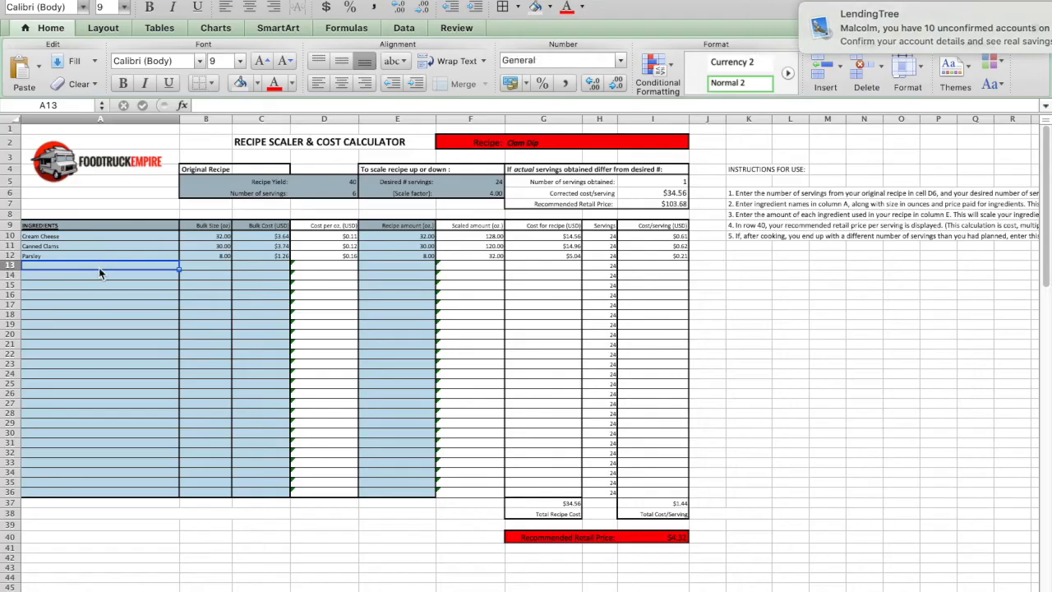
{"action": "type", "text": "Garlic"}
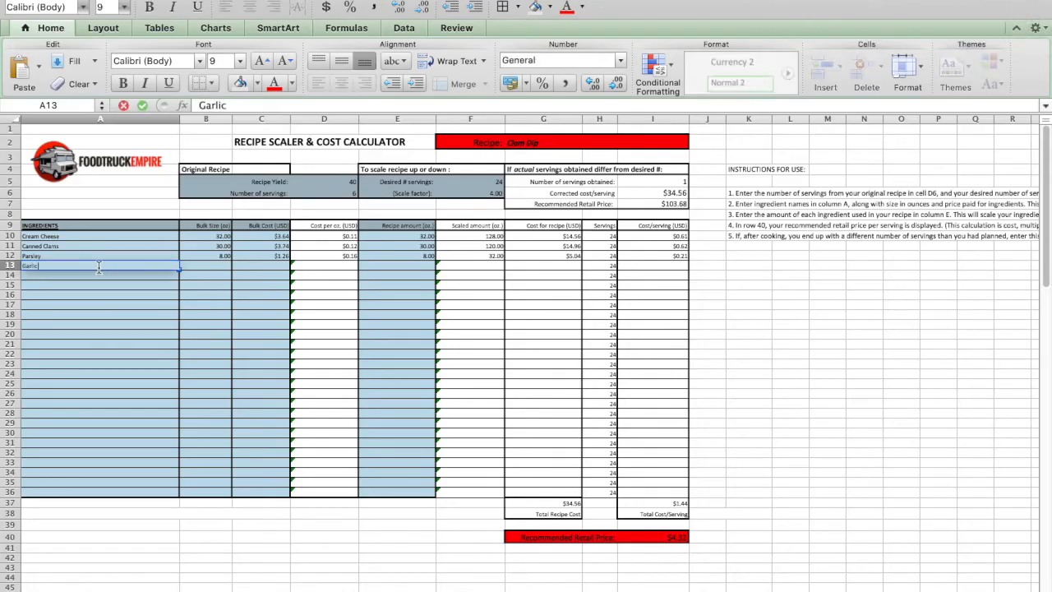
{"action": "type", "text": " Powder"}
{"action": "key", "text": "Return"}
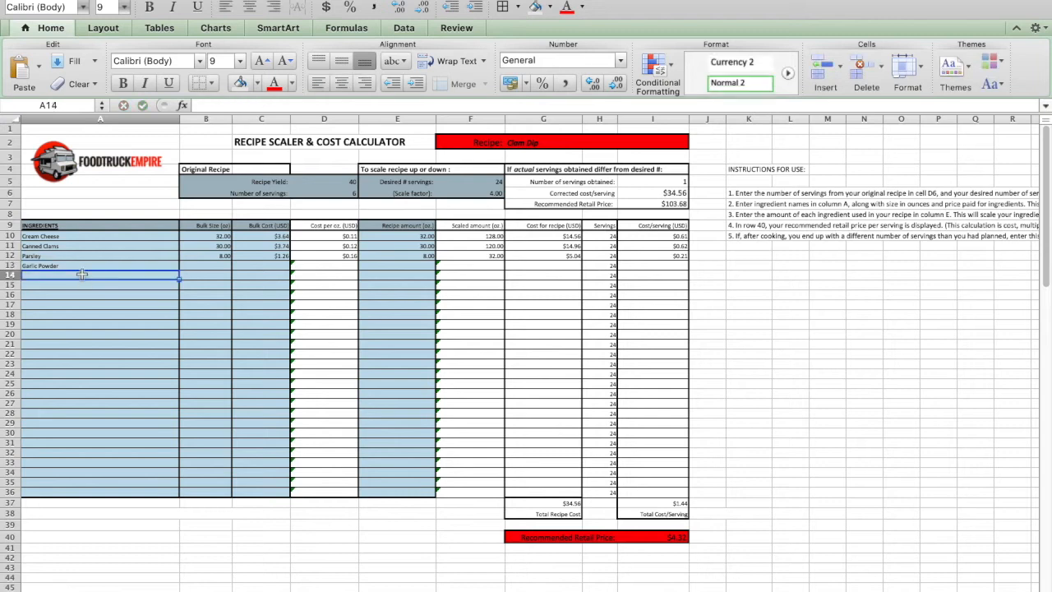
{"action": "type", "text": "Worcestes"}
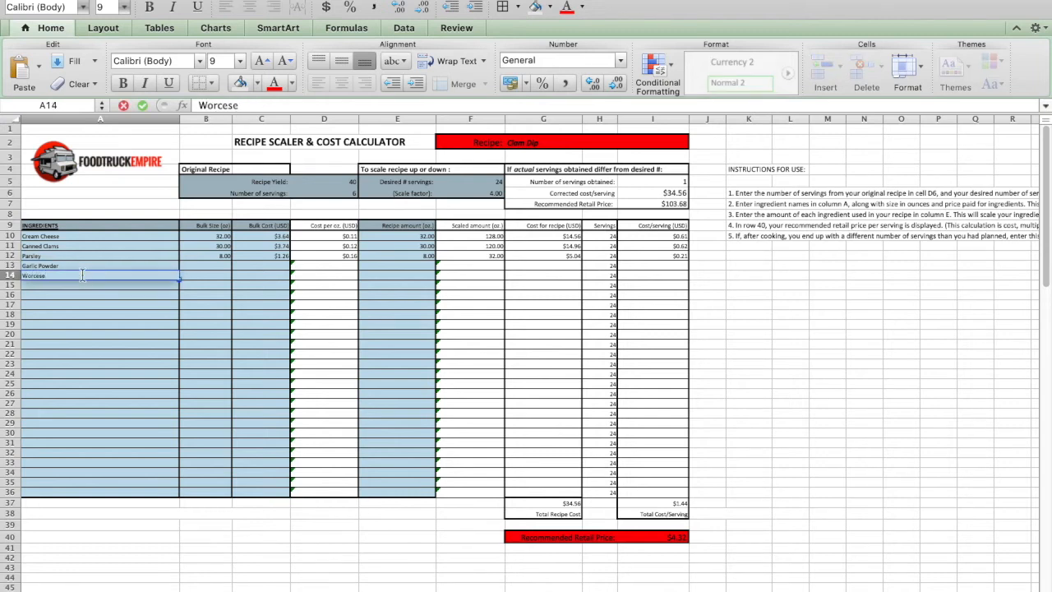
{"action": "type", "text": "hire Sauce"}
Step: Give Worcesteshire Sauce a bulk size of 12 oz, a bulk cost of $3.50 and a recipe amount of 1 oz
{"action": "left_click", "coordinate": [220, 278]}
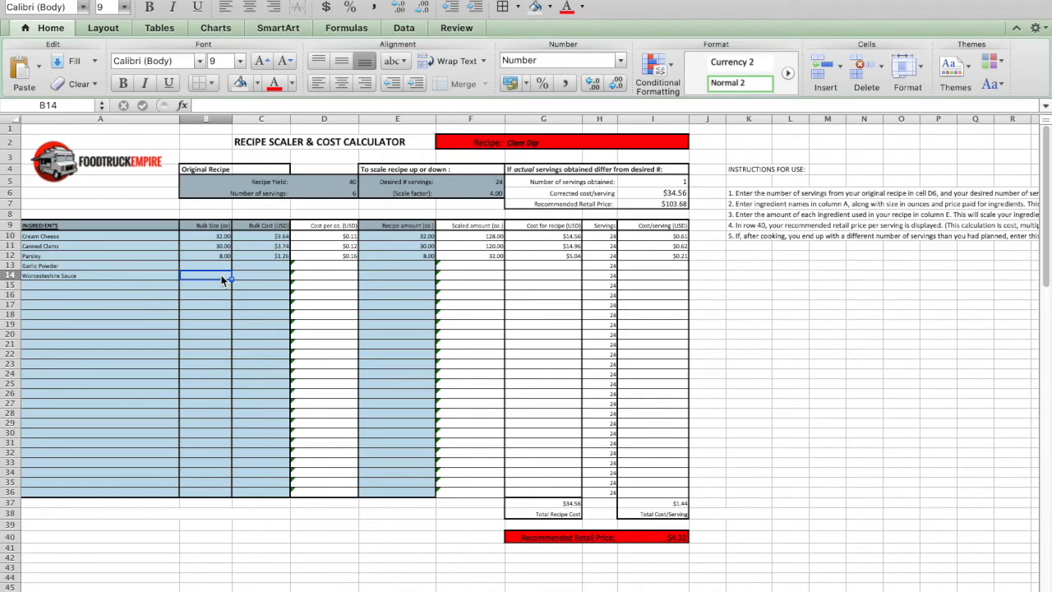
{"action": "type", "text": "12"}
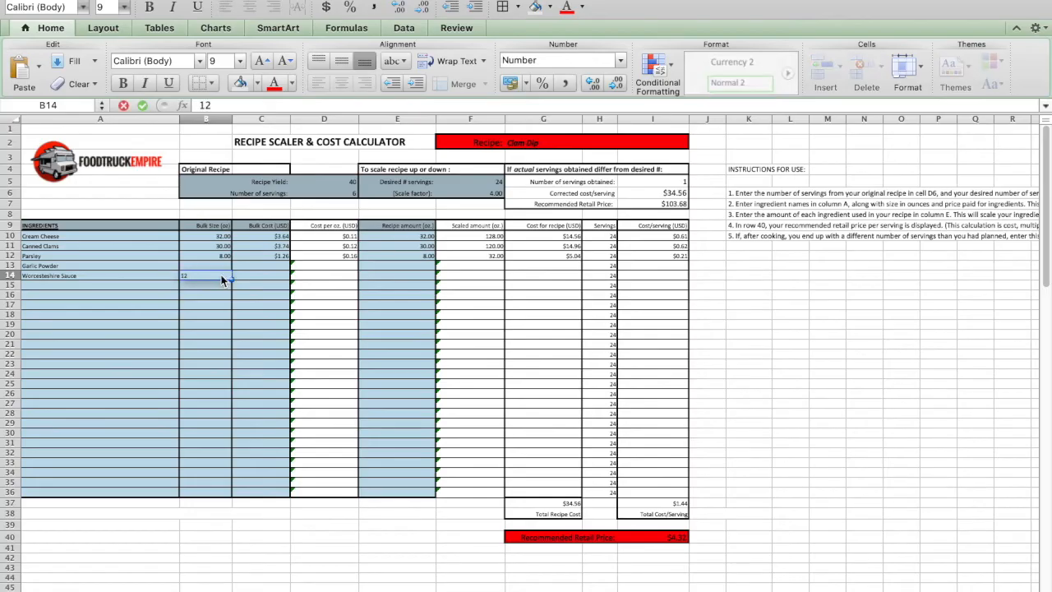
{"action": "key", "text": "Tab"}
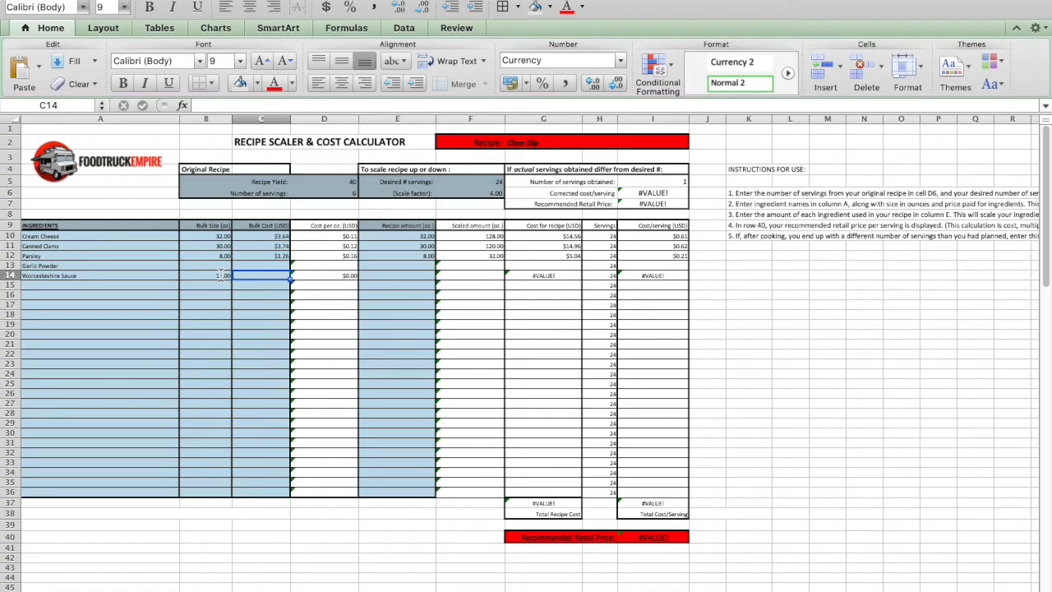
{"action": "type", "text": "3.50"}
{"action": "key", "text": "Tab"}
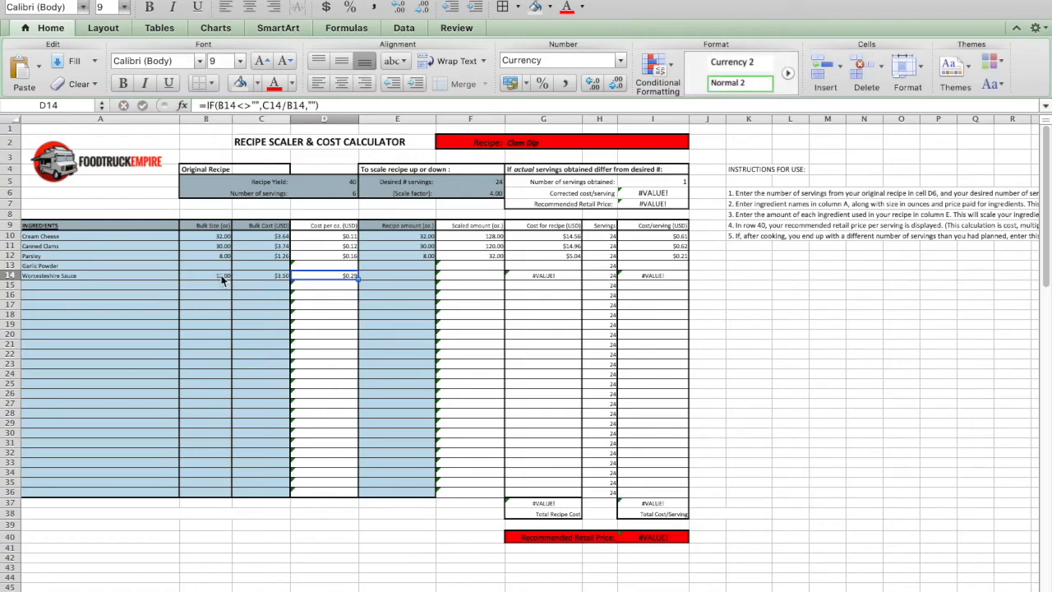
{"action": "left_click", "coordinate": [391, 276]}
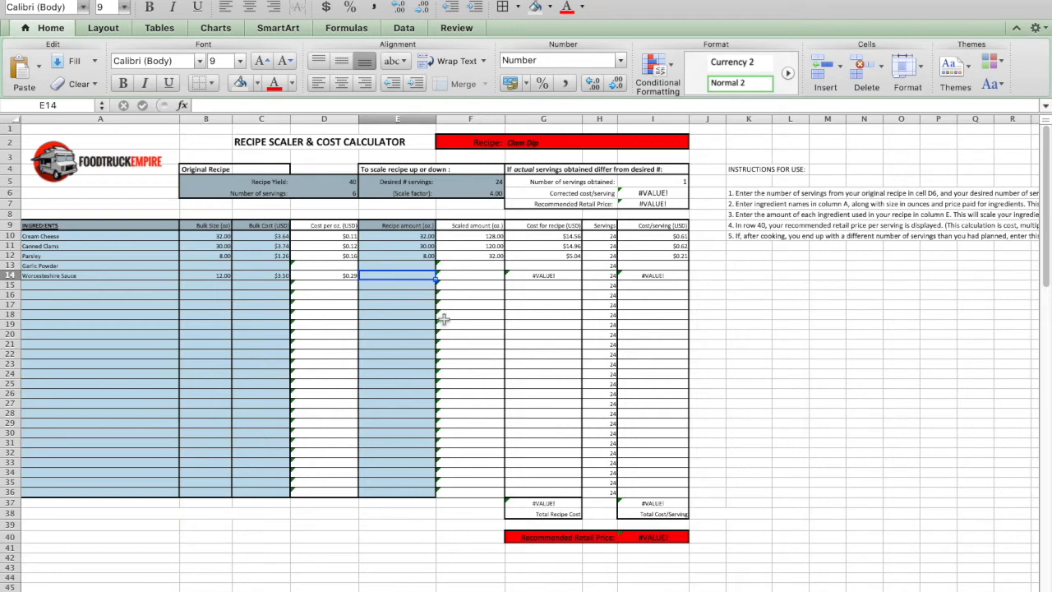
{"action": "type", "text": "1"}
{"action": "left_click", "coordinate": [496, 280]}
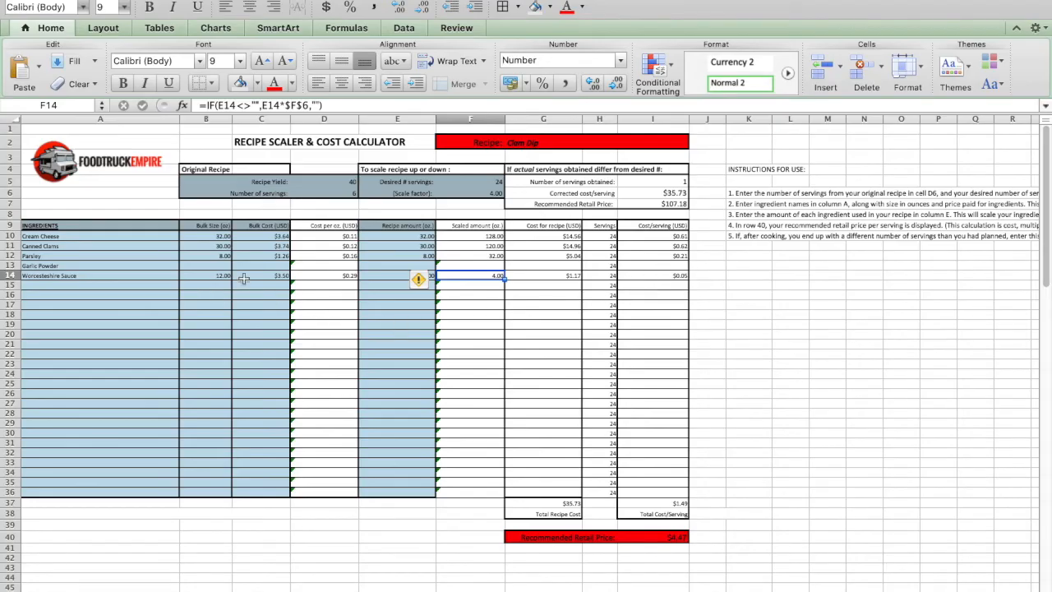
Step: Give Garlic Powder a bulk size of 10 oz, a bulk cost of $4.00 and a recipe amount of 0.5 oz
{"action": "left_click", "coordinate": [206, 267]}
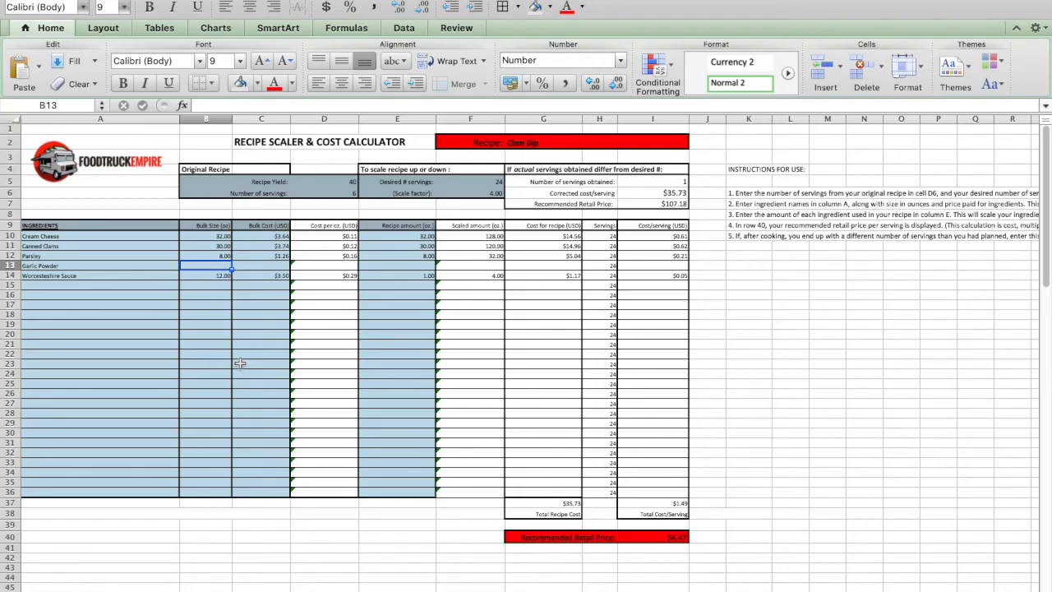
{"action": "type", "text": "10"}
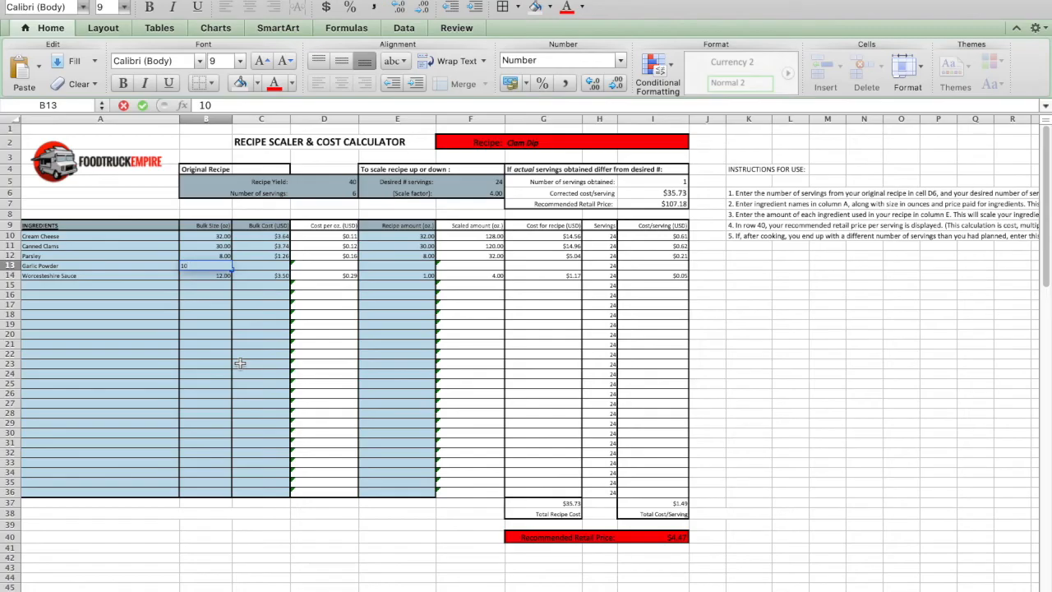
{"action": "key", "text": "Tab"}
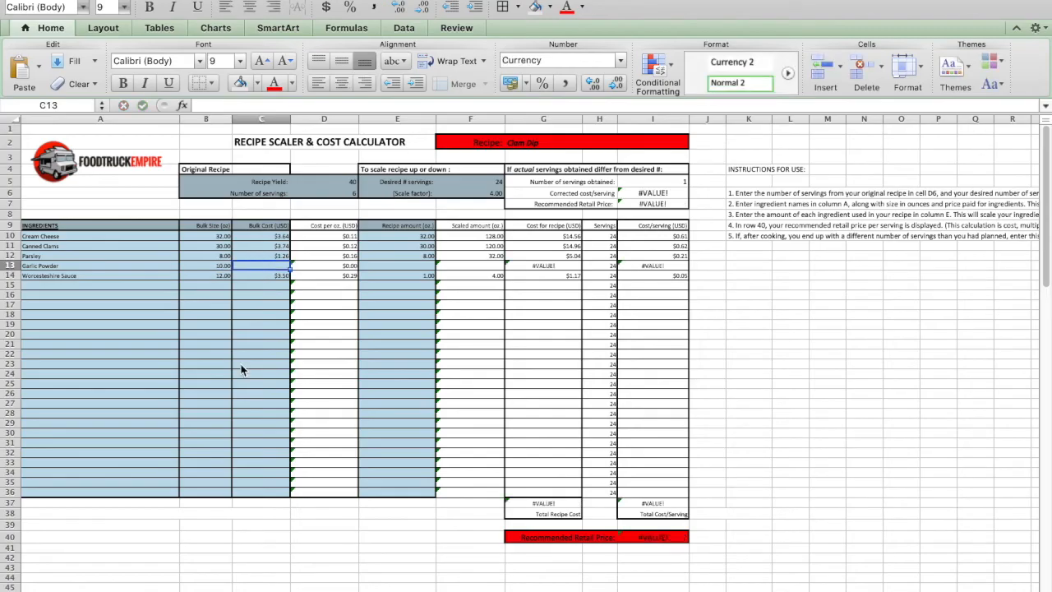
{"action": "type", "text": "4.00"}
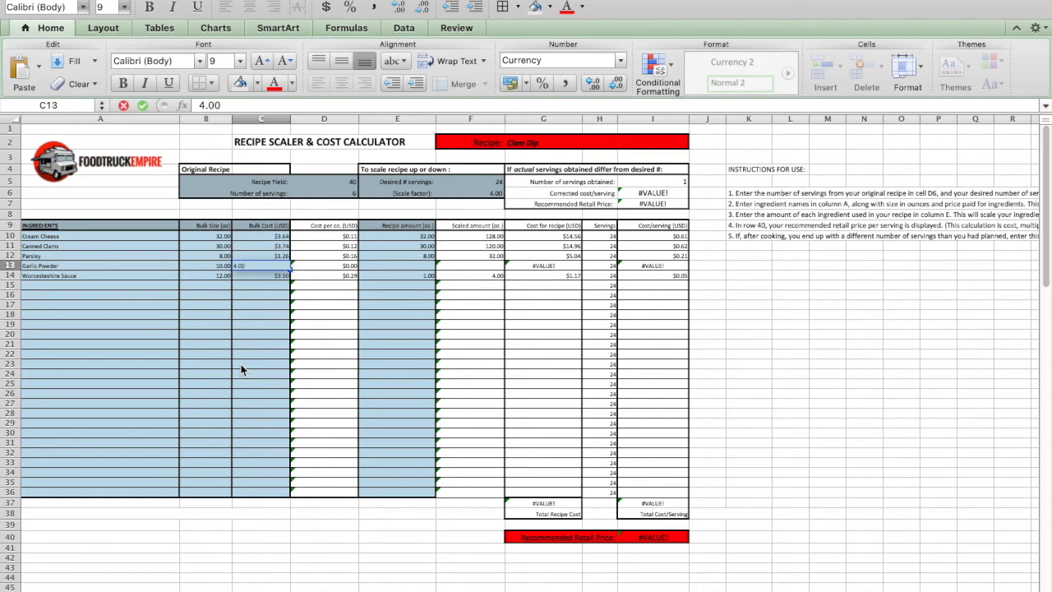
{"action": "left_click", "coordinate": [330, 266]}
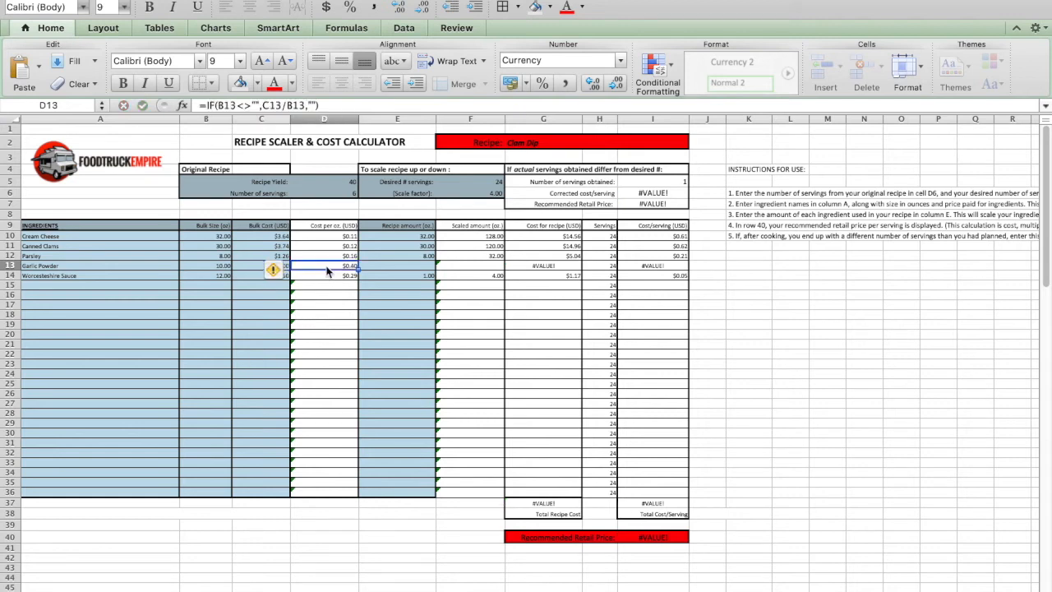
{"action": "left_click", "coordinate": [400, 266]}
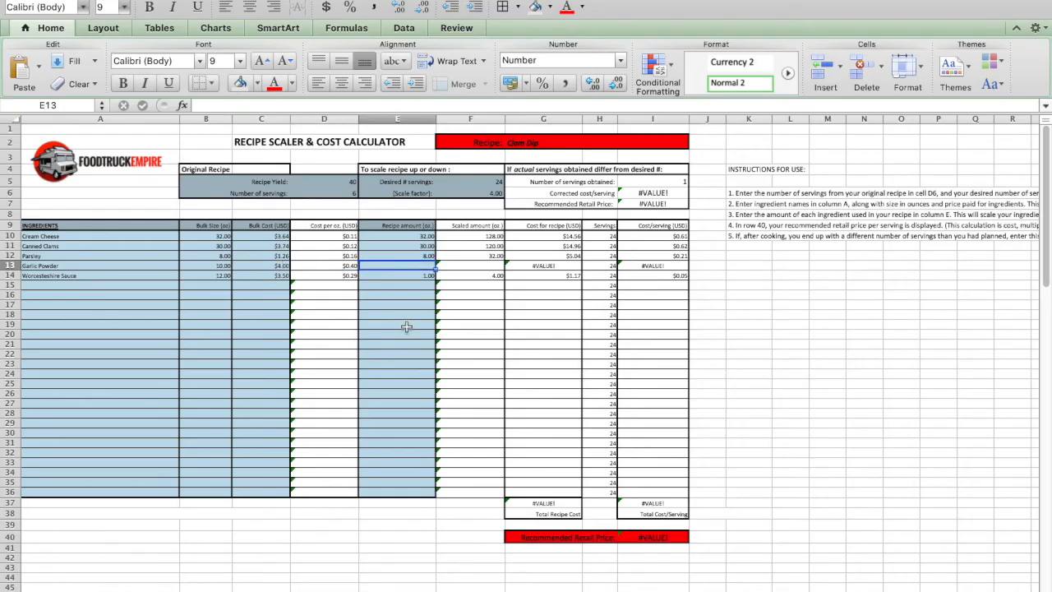
{"action": "type", "text": ".5"}
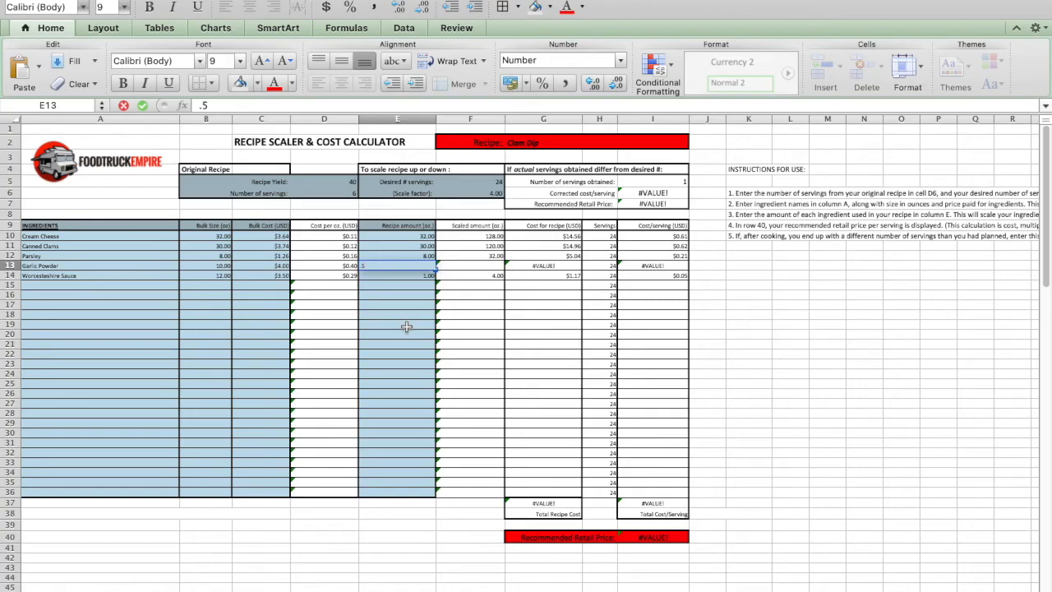
{"action": "left_click", "coordinate": [471, 268]}
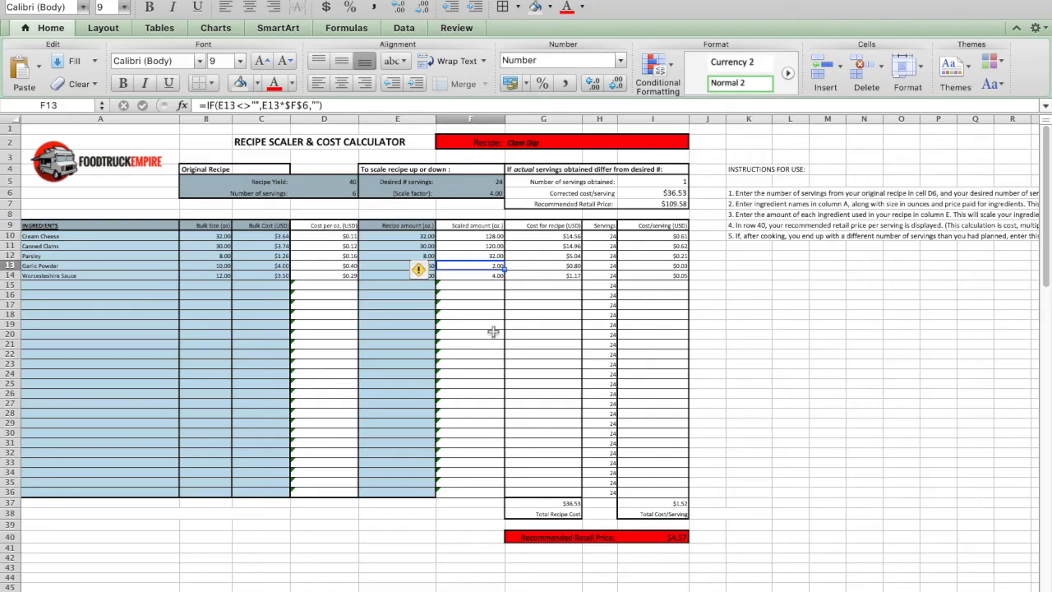
Step: Set the number of servings obtained to 20 and check the corrected cost per serving and recommended retail price
{"action": "left_click", "coordinate": [556, 503]}
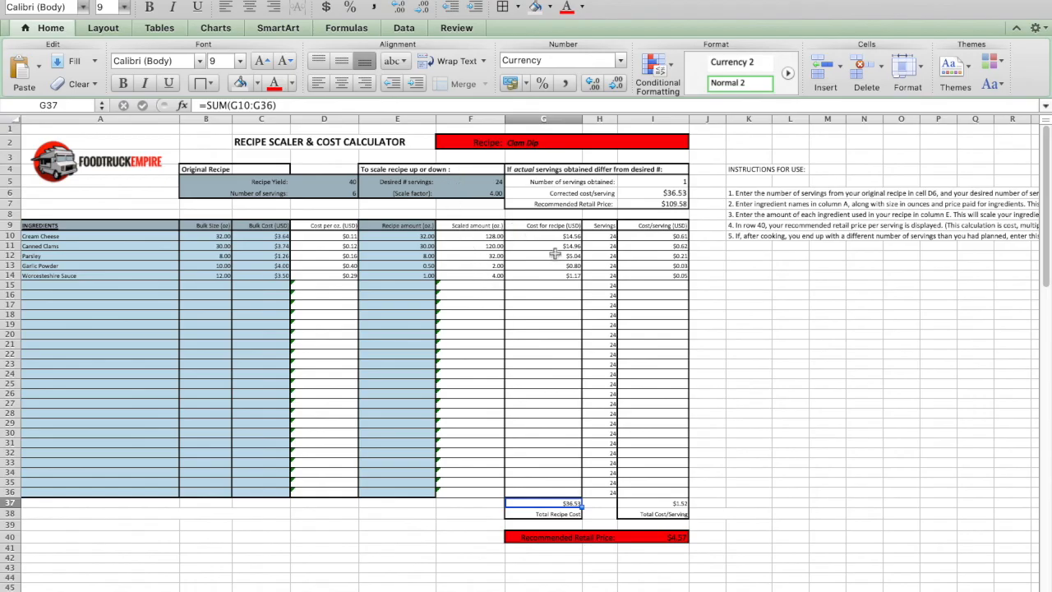
{"action": "left_click", "coordinate": [663, 181]}
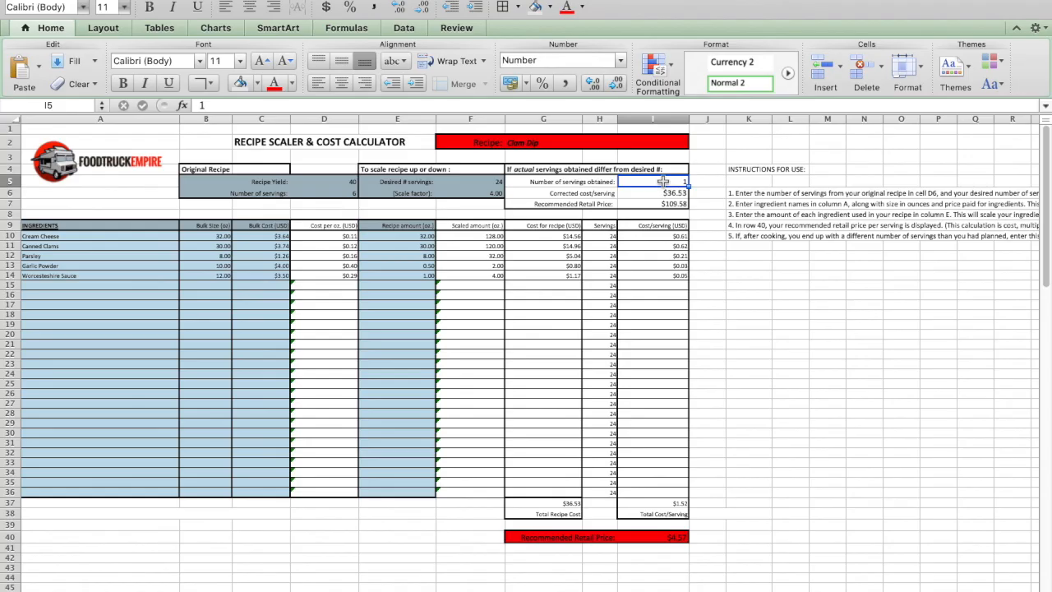
{"action": "type", "text": "20"}
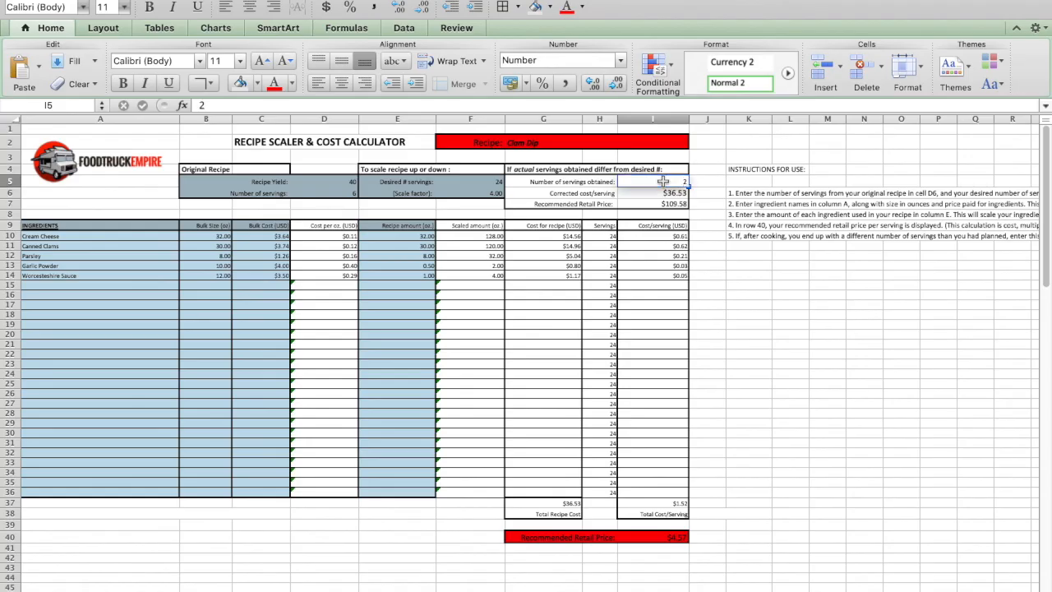
{"action": "left_click", "coordinate": [645, 196]}
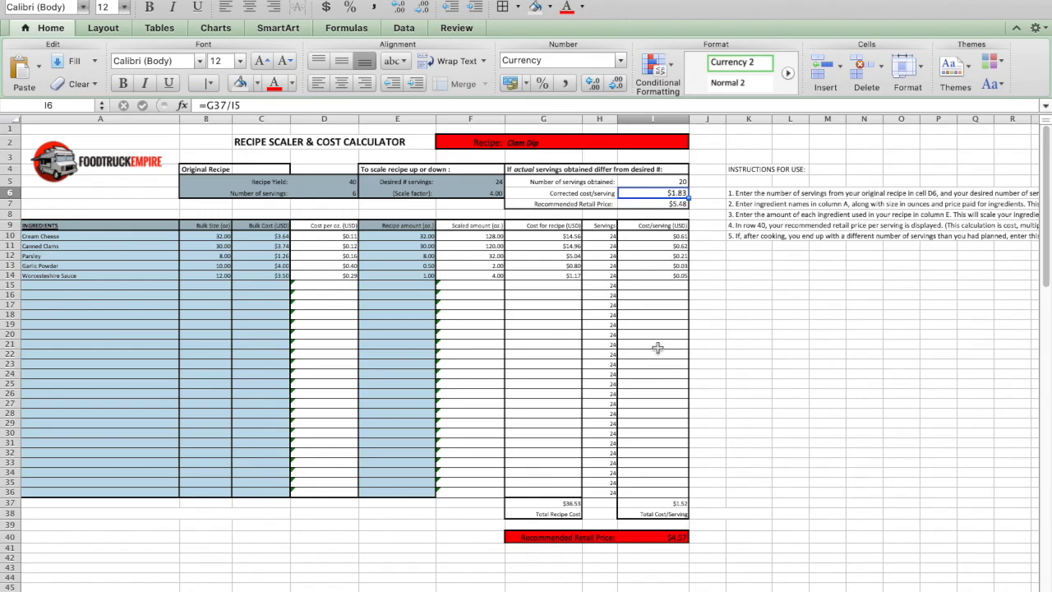
{"action": "left_click", "coordinate": [655, 205]}
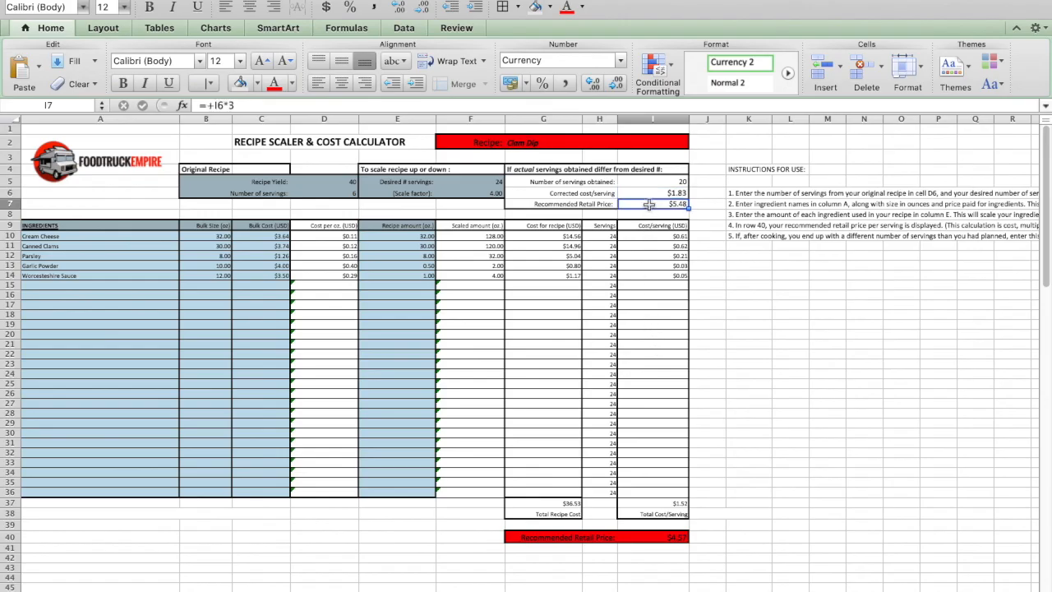